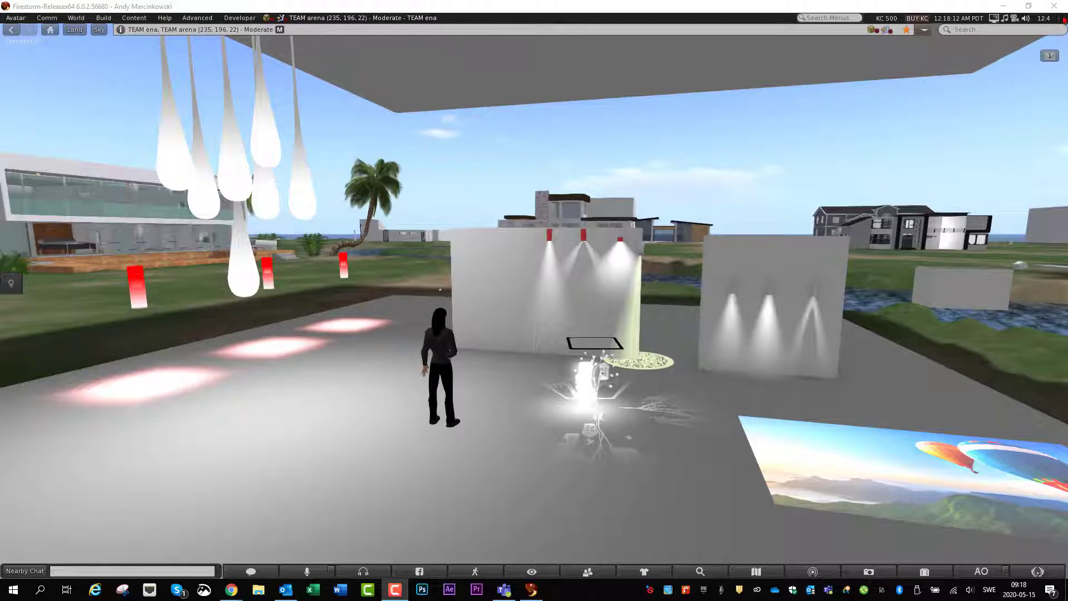
- Examine the lamp examples in the arena, including a close look at the red spotlight and its beam on the wall
drag(858, 448, 1020, 517)
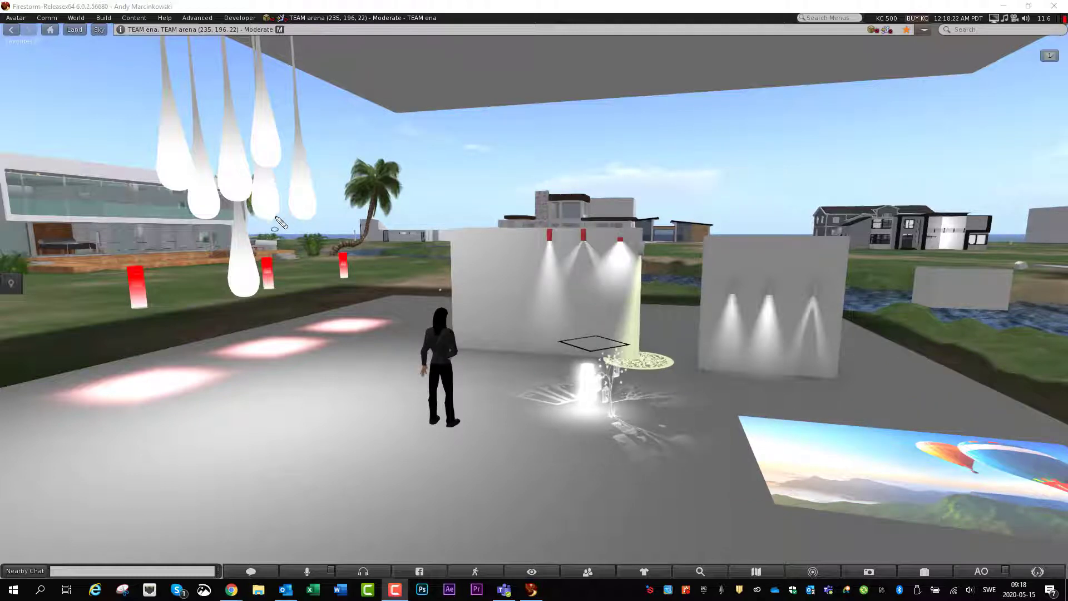
drag(148, 86, 410, 379)
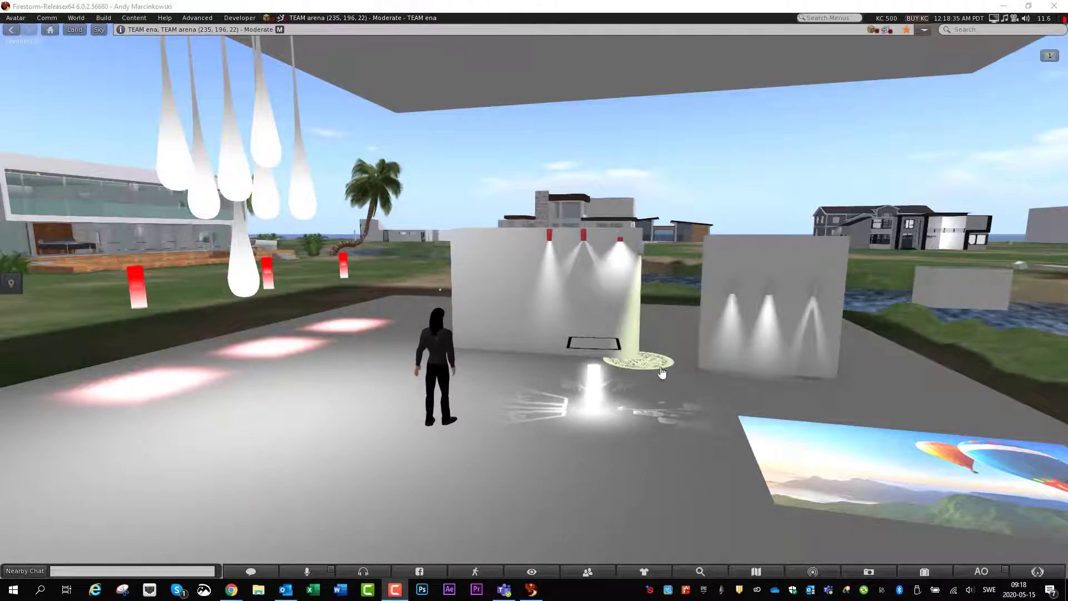
alt+click(541, 254)
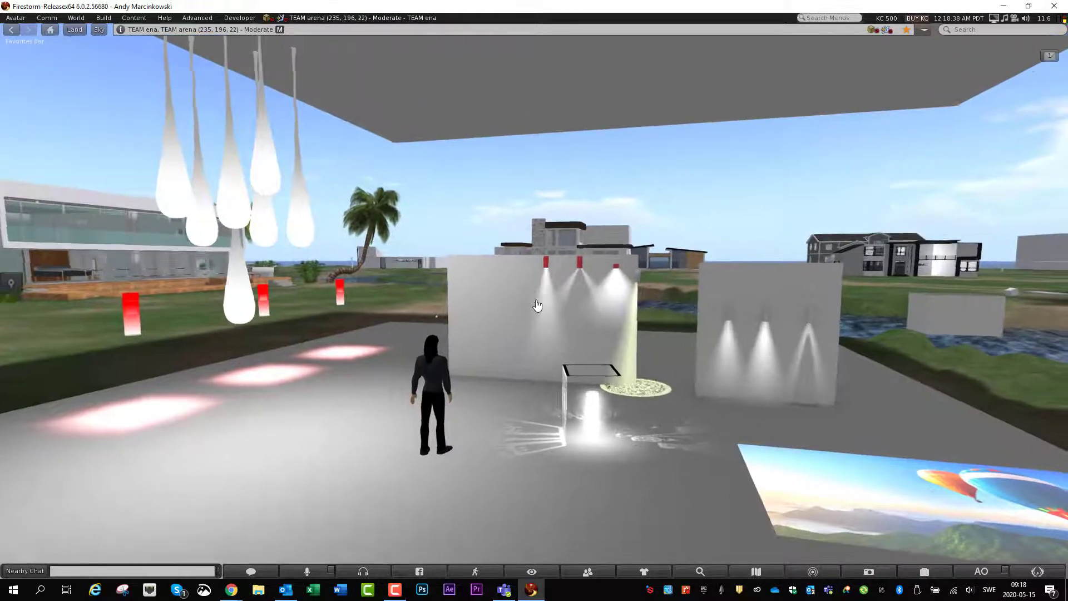
scroll(532, 300, up, 10)
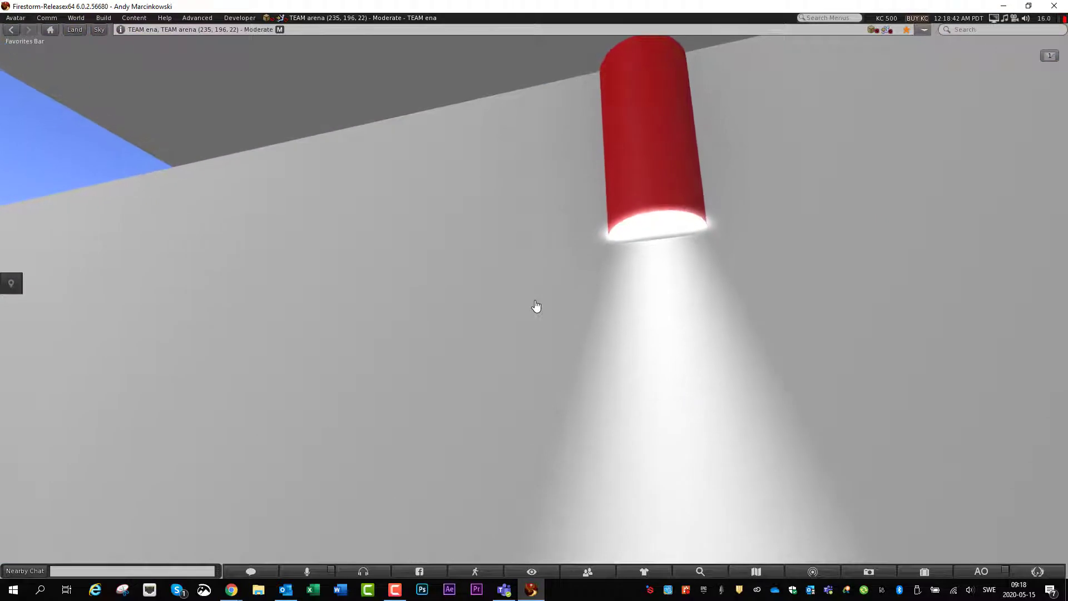
ctrl+alt+drag(534, 303, 535, 303)
scroll(535, 308, down, 8)
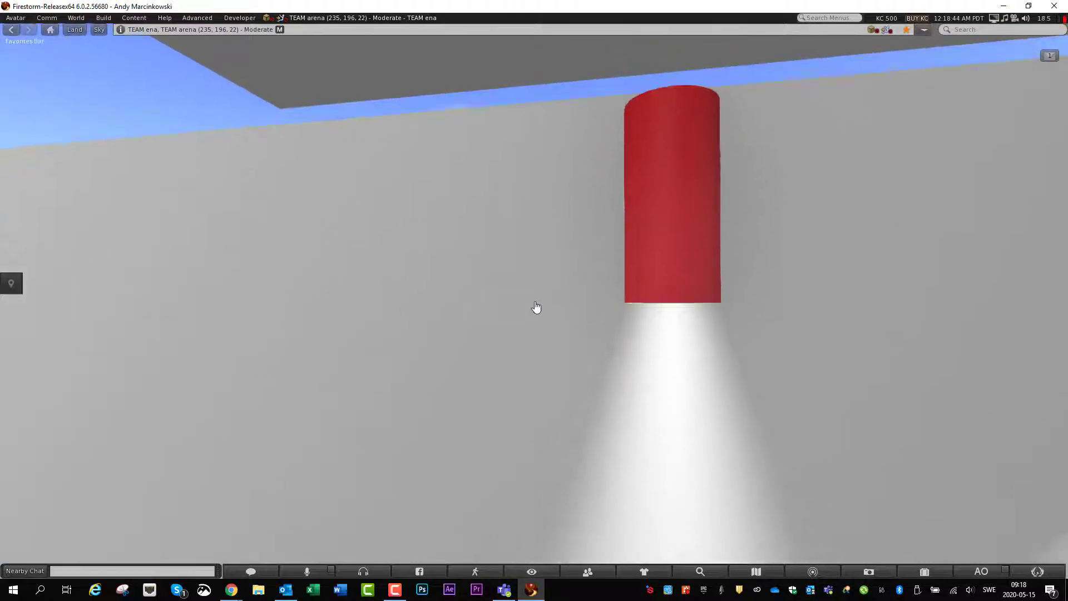
scroll(535, 308, down, 6)
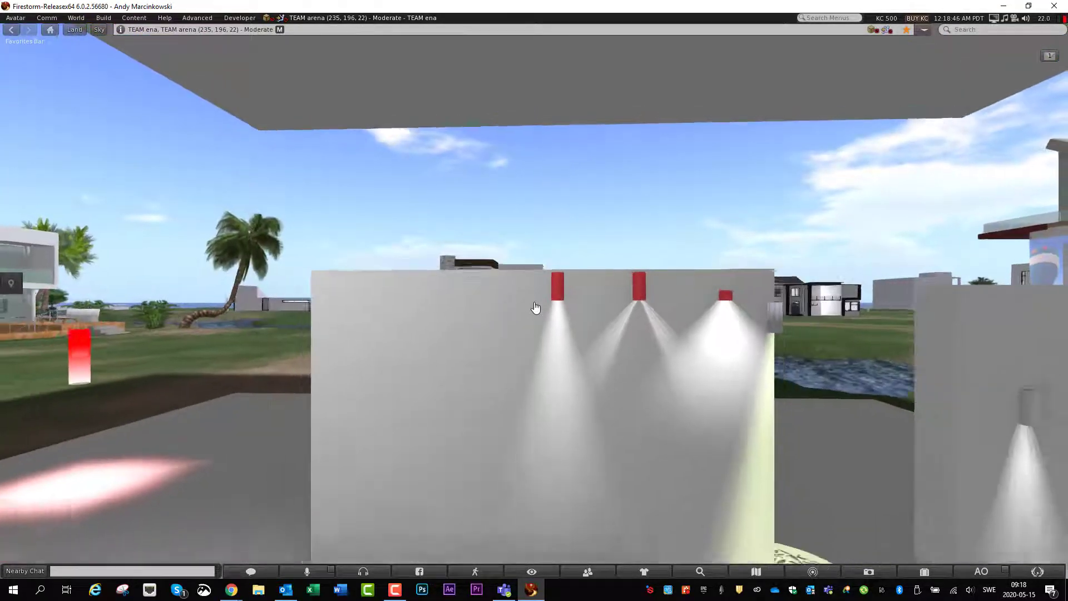
ctrl+alt+drag(481, 488, 535, 305)
- Create a box on the floor beside the spotlight wall and raise it into the air
right_click(438, 349)
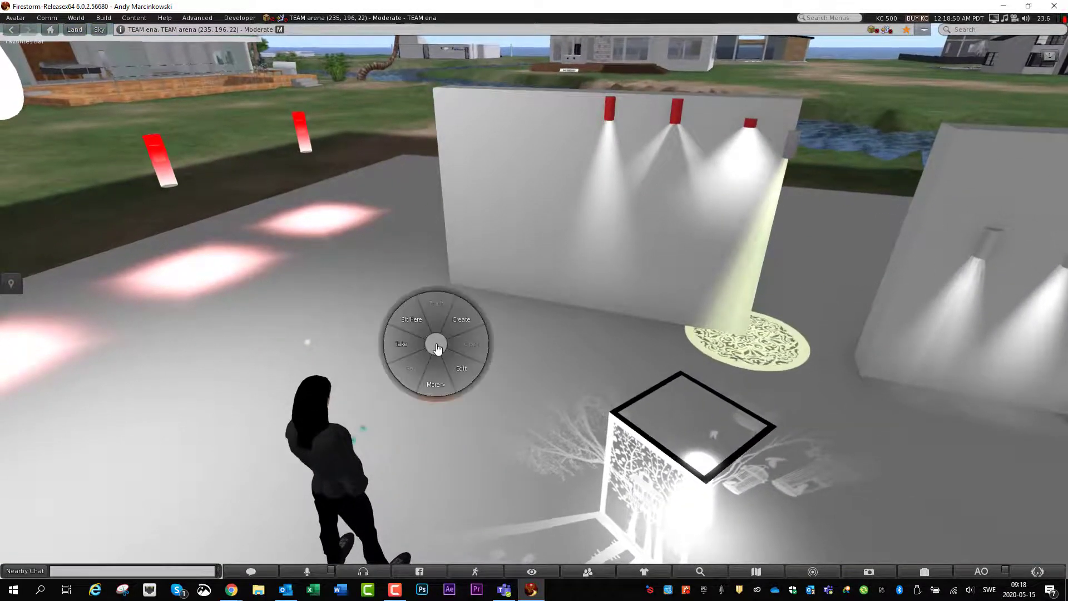
click(459, 324)
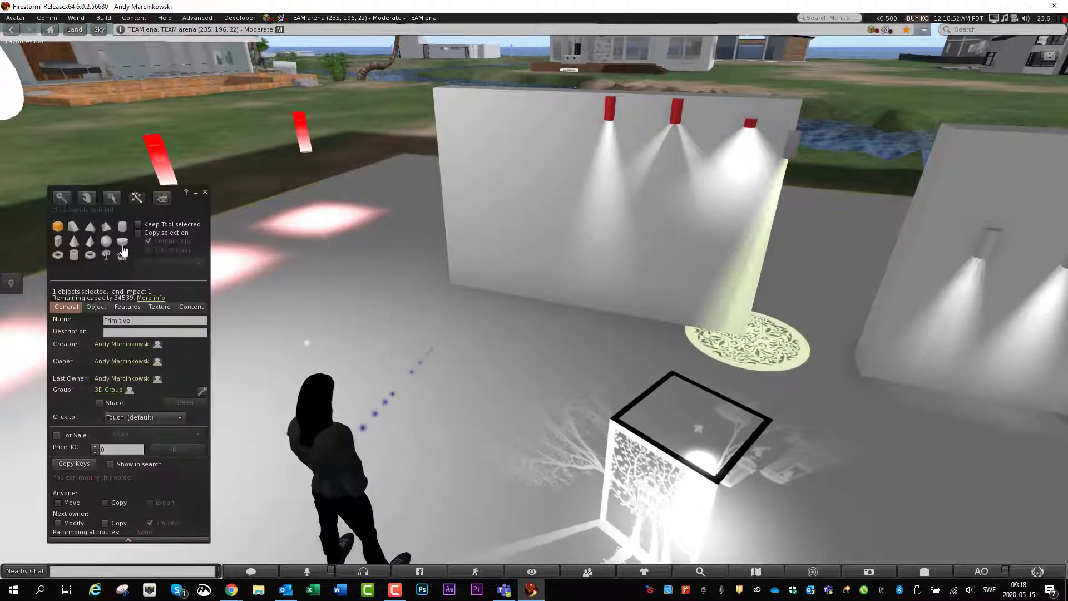
click(442, 349)
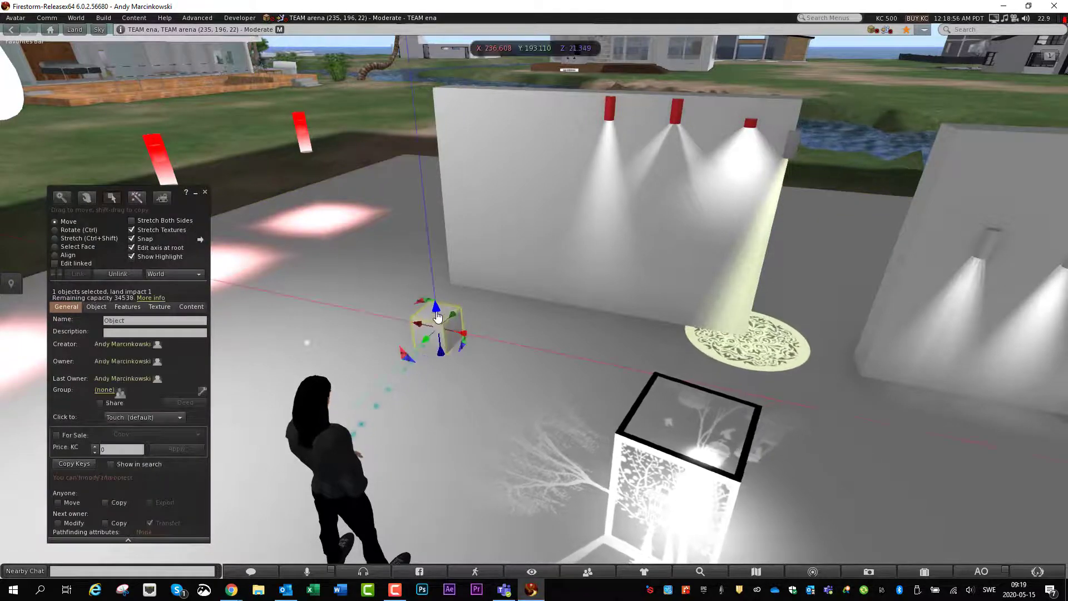
drag(436, 311, 530, 200)
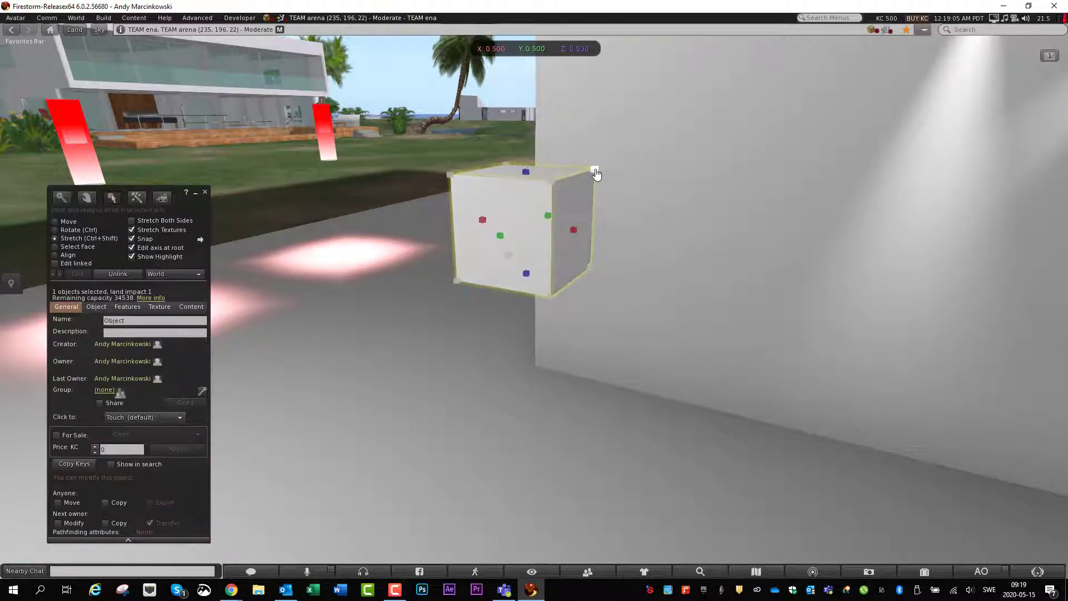
- Scale the cube down from one of its corners and reselect it for editing
ctrl+shift+drag(593, 172, 502, 136)
click(509, 117)
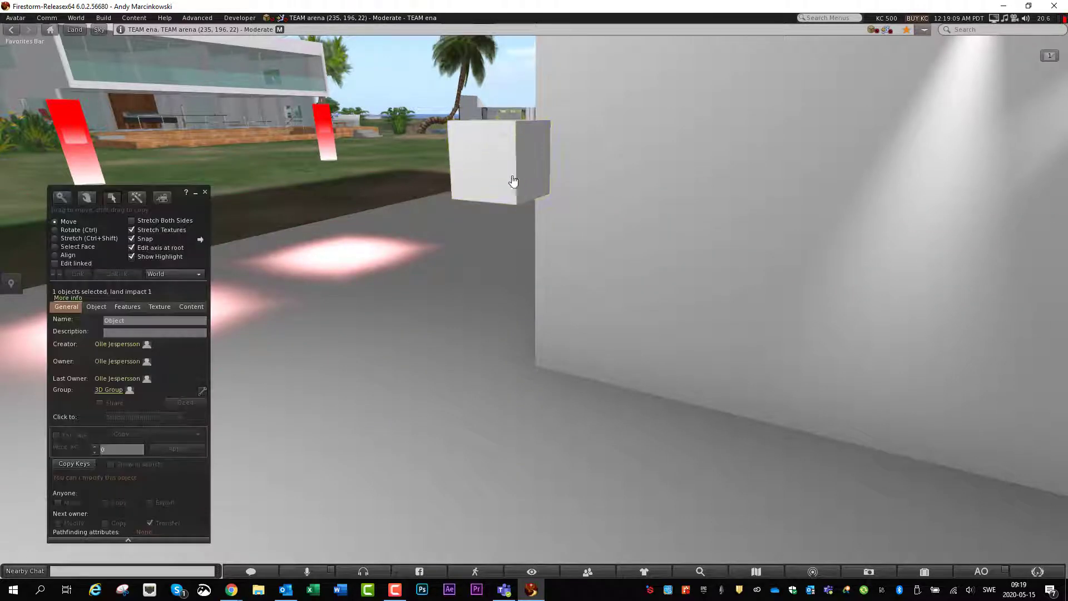
key(Escape)
key(ctrl+3)
click(531, 302)
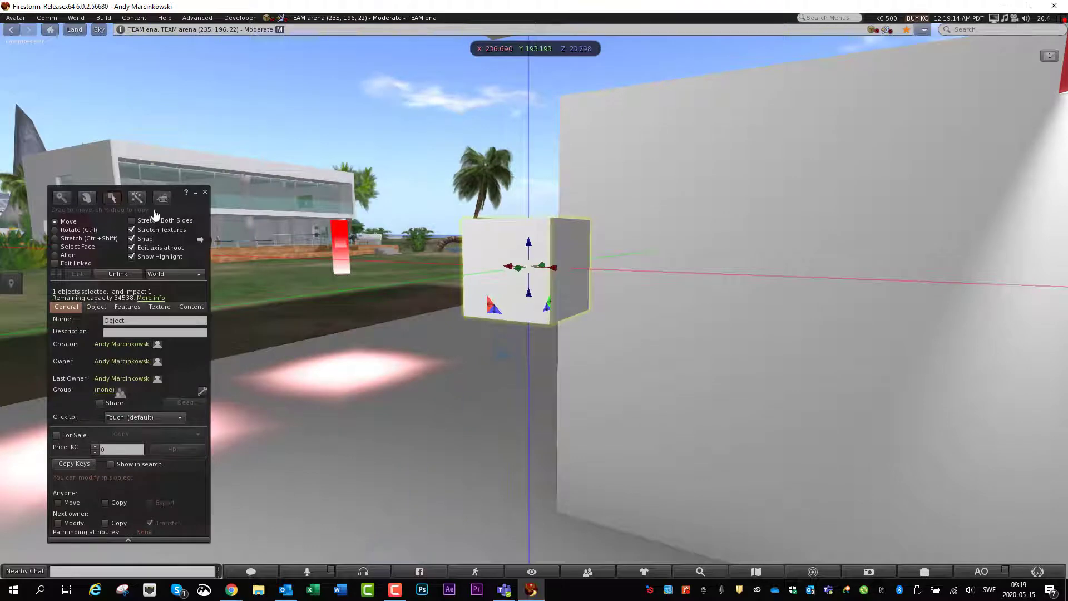
- Enable the Light feature on the cube
drag(185, 203, 325, 146)
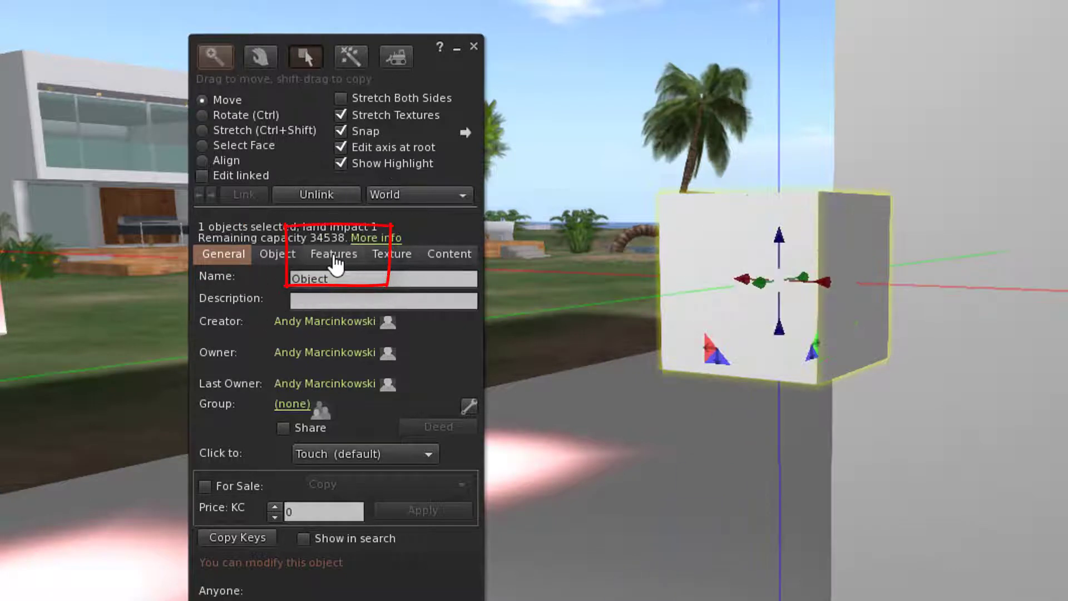
click(334, 257)
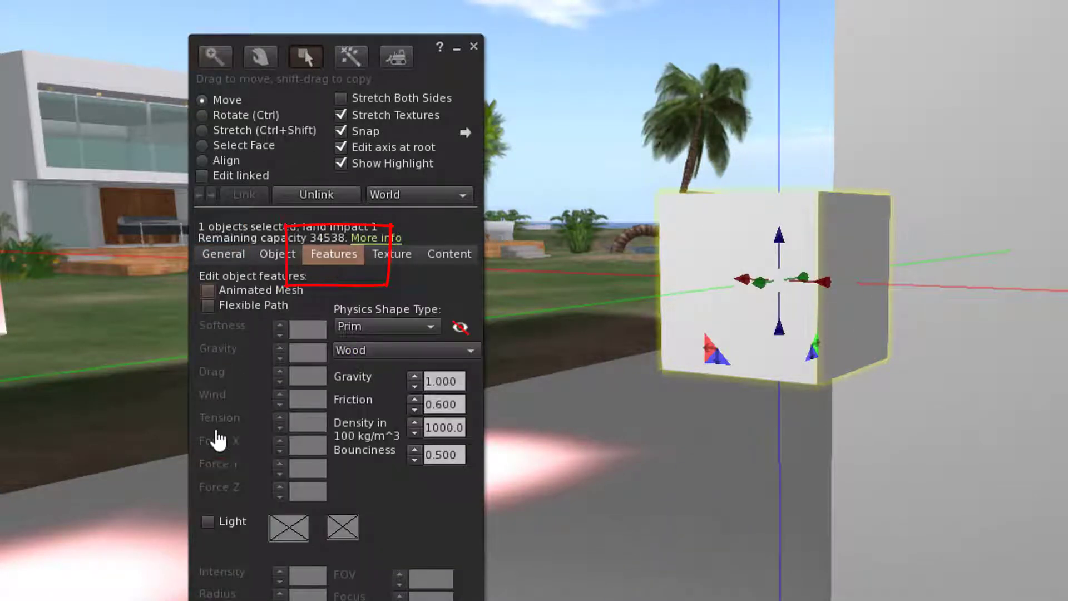
click(208, 524)
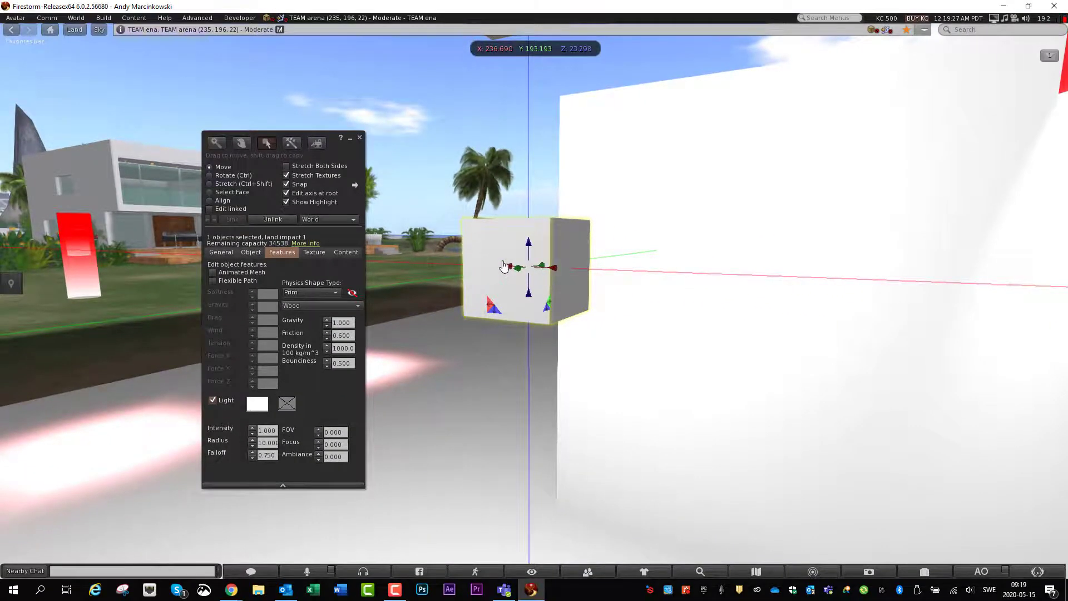
- Raise the glowing cube above the top of the wall, to a Z position of about 25.1
key(Escape)
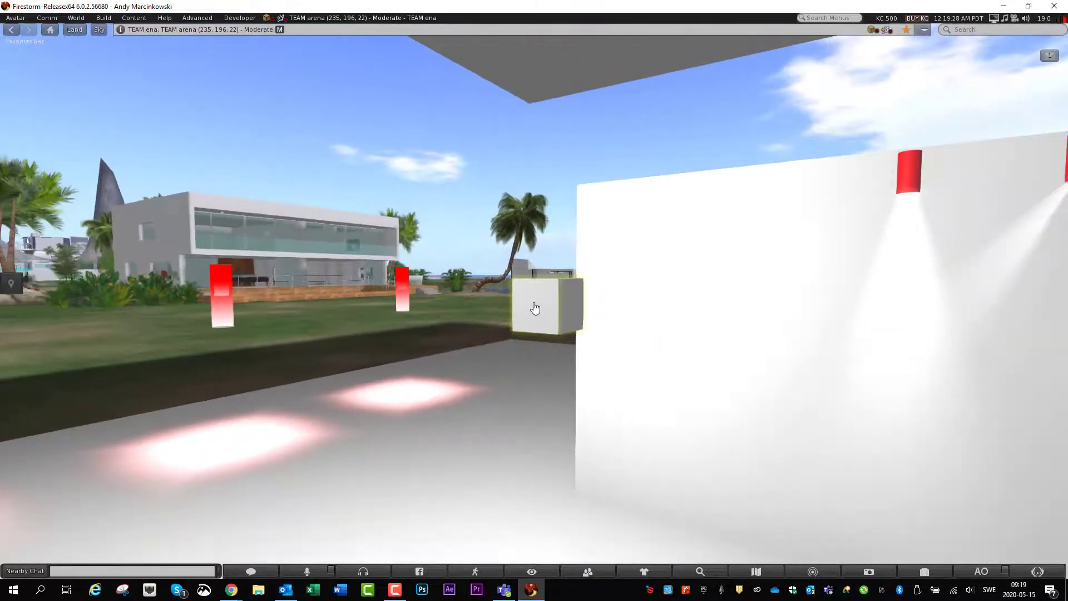
key(ctrl+3)
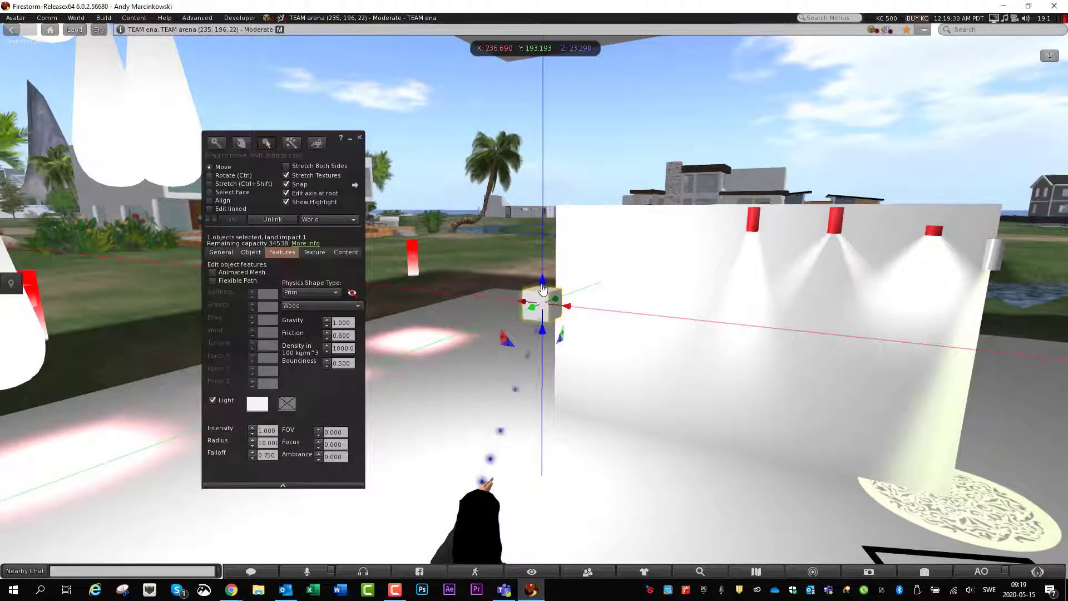
drag(543, 281, 542, 123)
key(Escape)
key(ctrl+3)
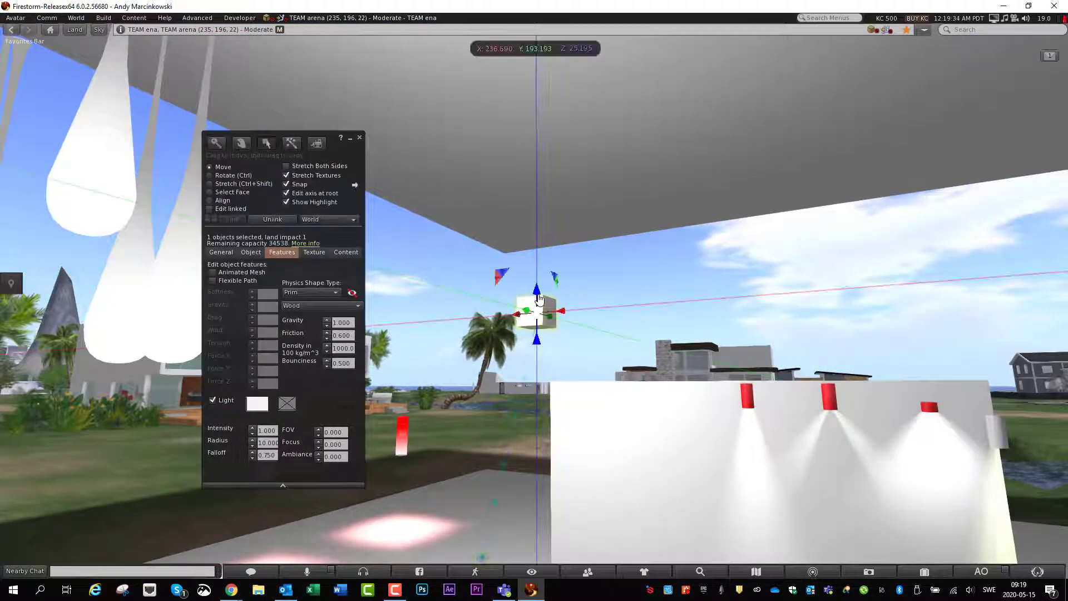
drag(538, 294, 482, 228)
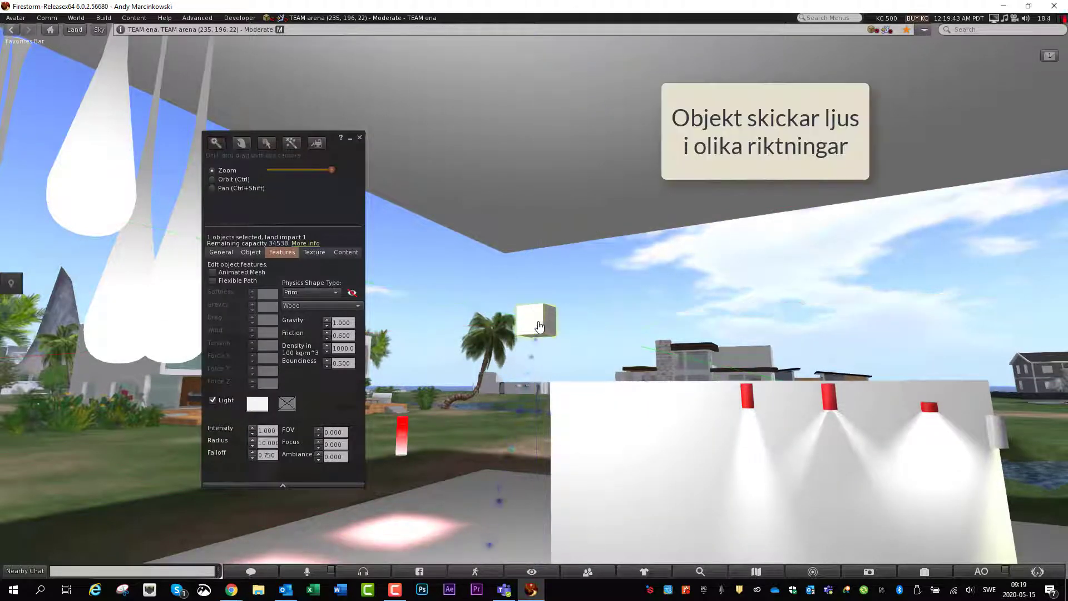
- Check the cube's light on the ceiling, then move the cube across the wall to open floor on its other side
alt+drag(535, 321, 535, 296)
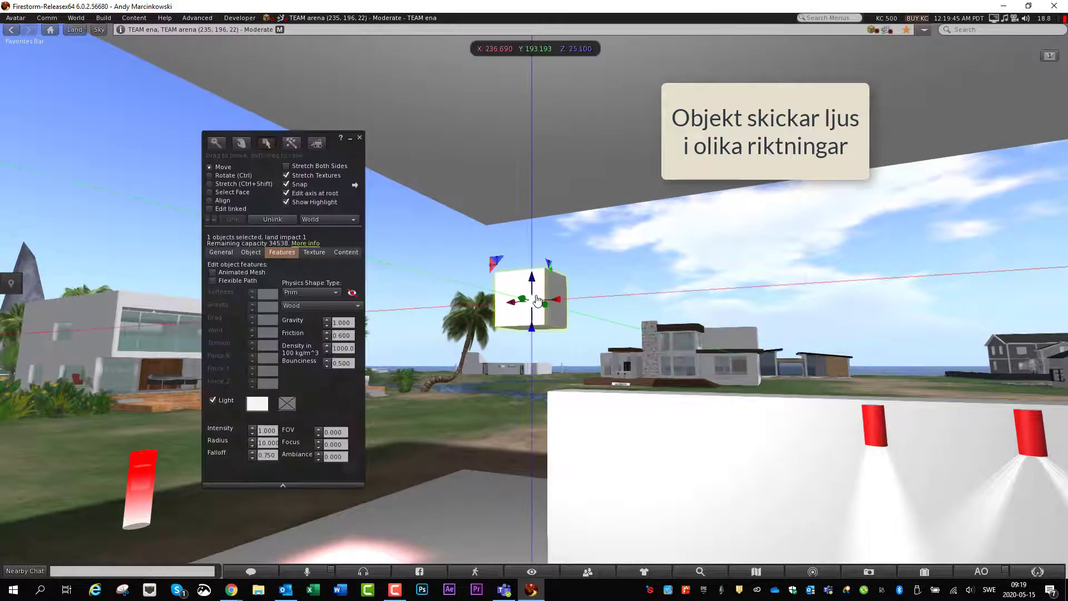
key(Escape)
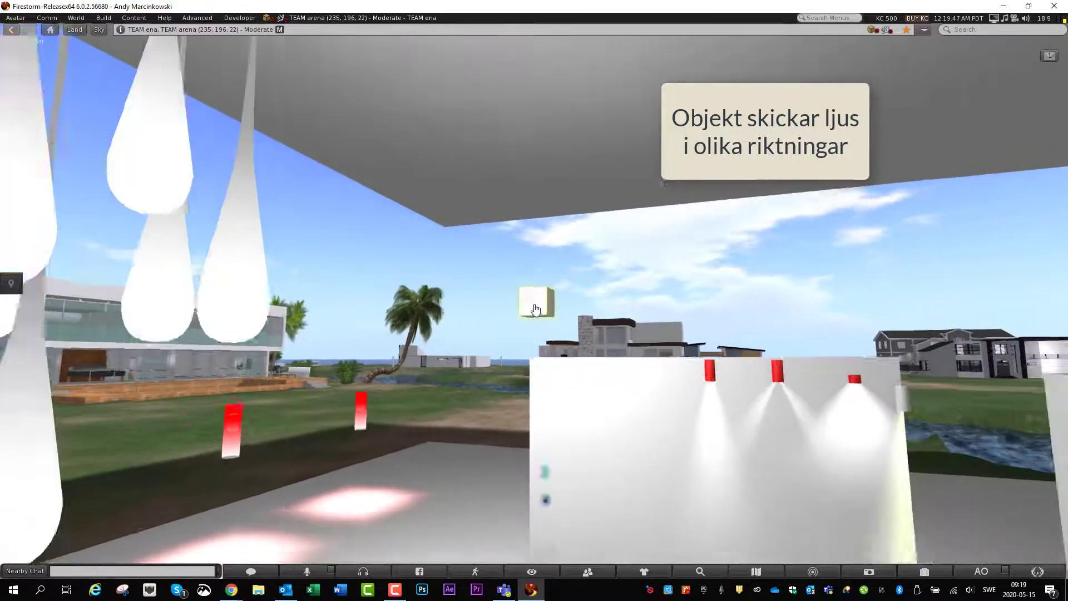
key(ctrl+3)
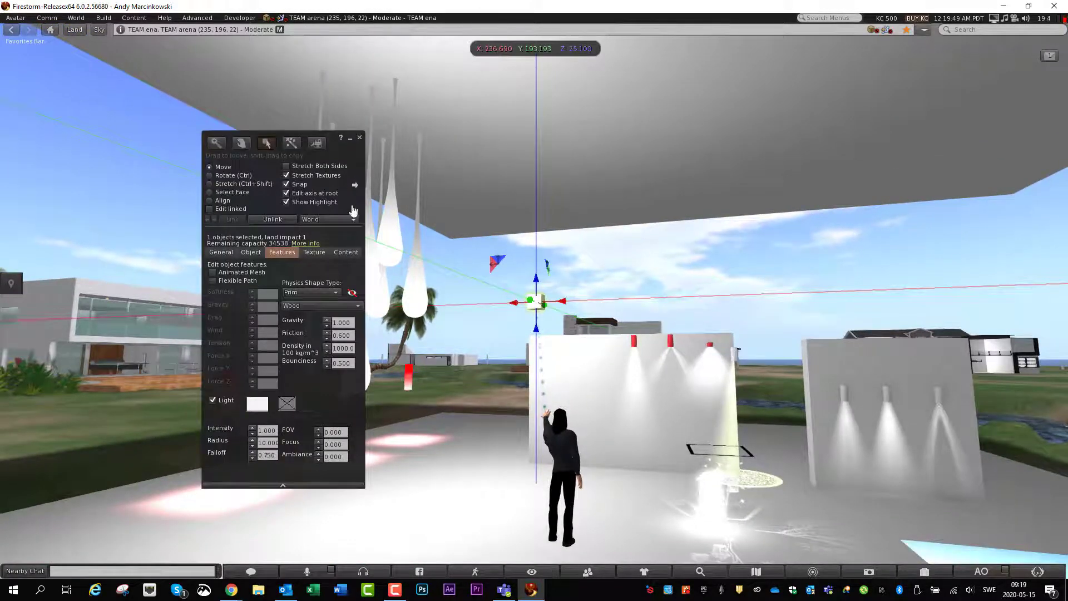
ctrl+alt+drag(592, 150, 530, 308)
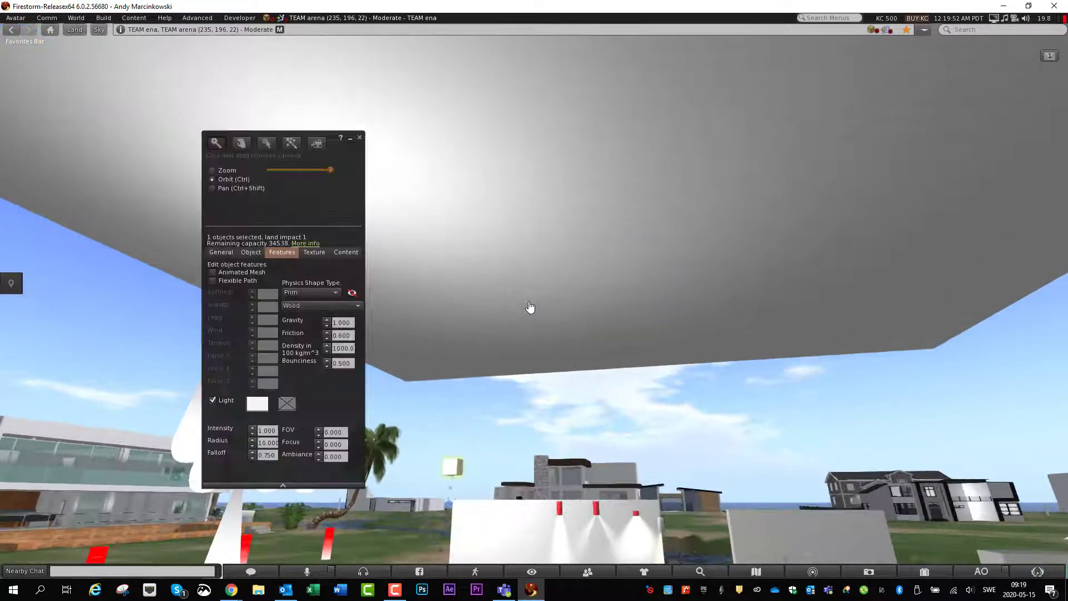
drag(465, 448, 532, 303)
key(ctrl+b)
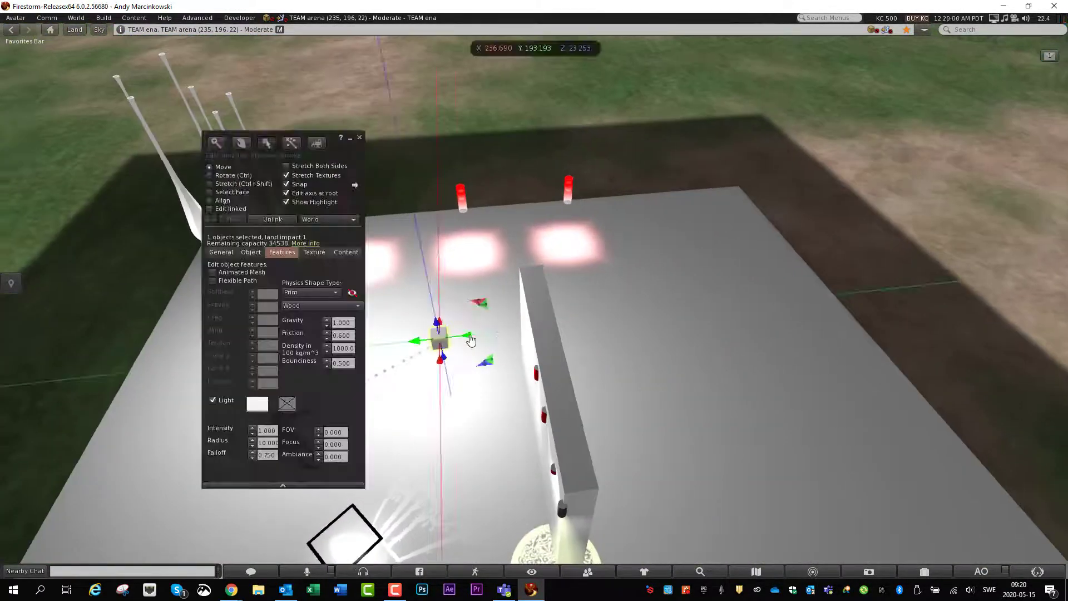
drag(470, 340, 748, 301)
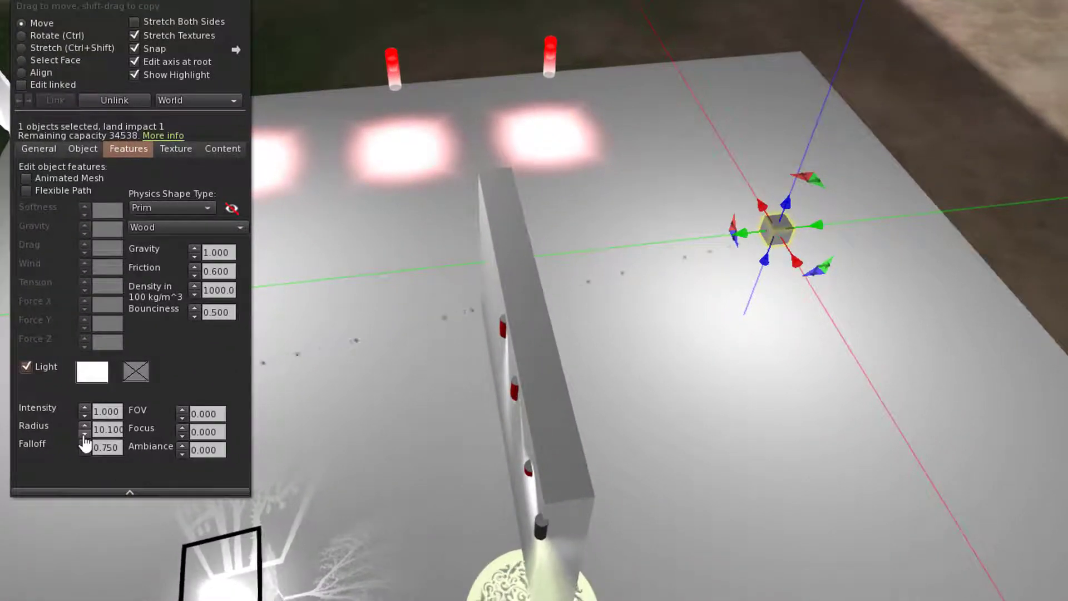
- Reduce the cube's light radius to 2.7 and lower the cube towards the floor, to a Z position of about 22.1
click(84, 434)
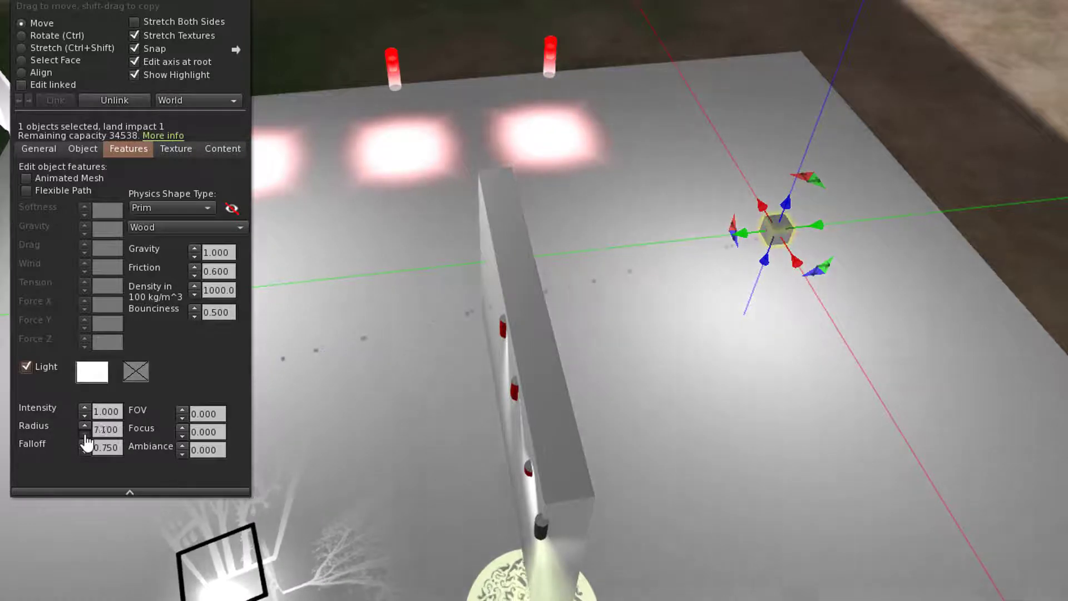
click(84, 433)
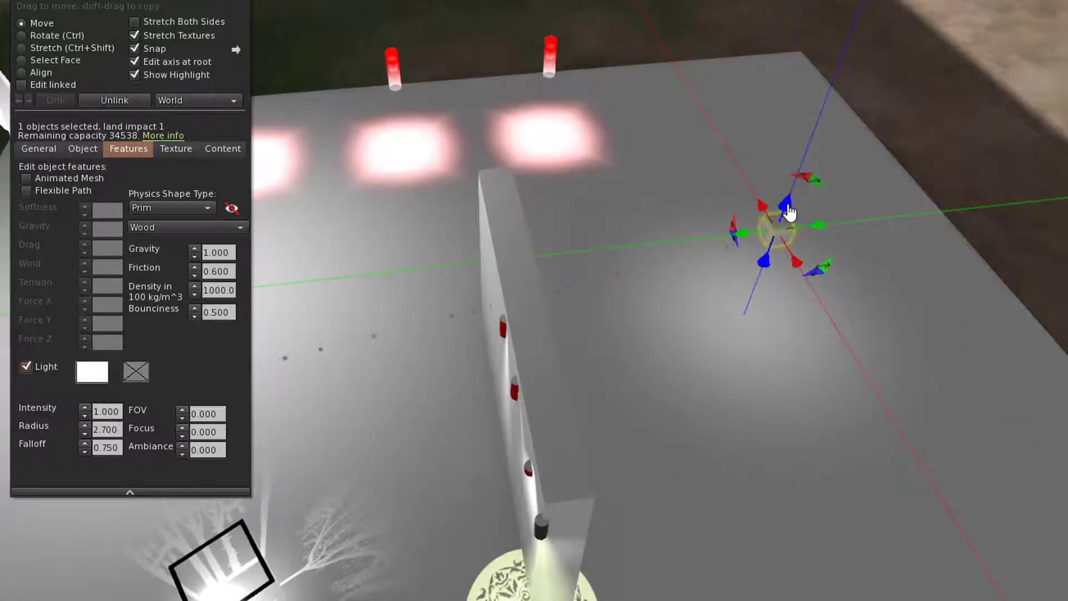
drag(789, 208, 499, 219)
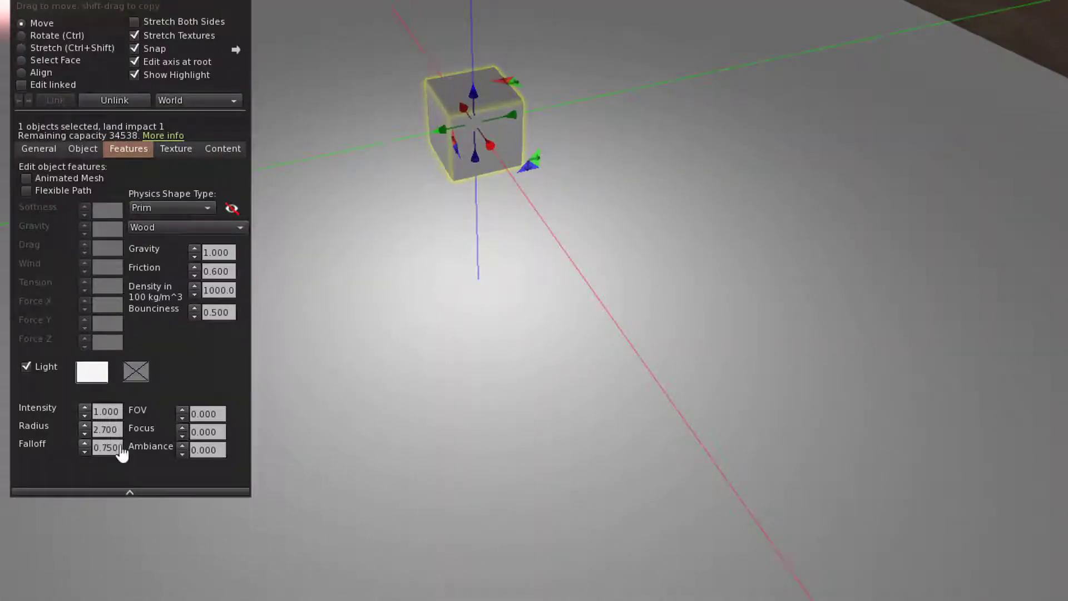
- Adjust the cube's light radius up and down, ending at 2.1
click(86, 428)
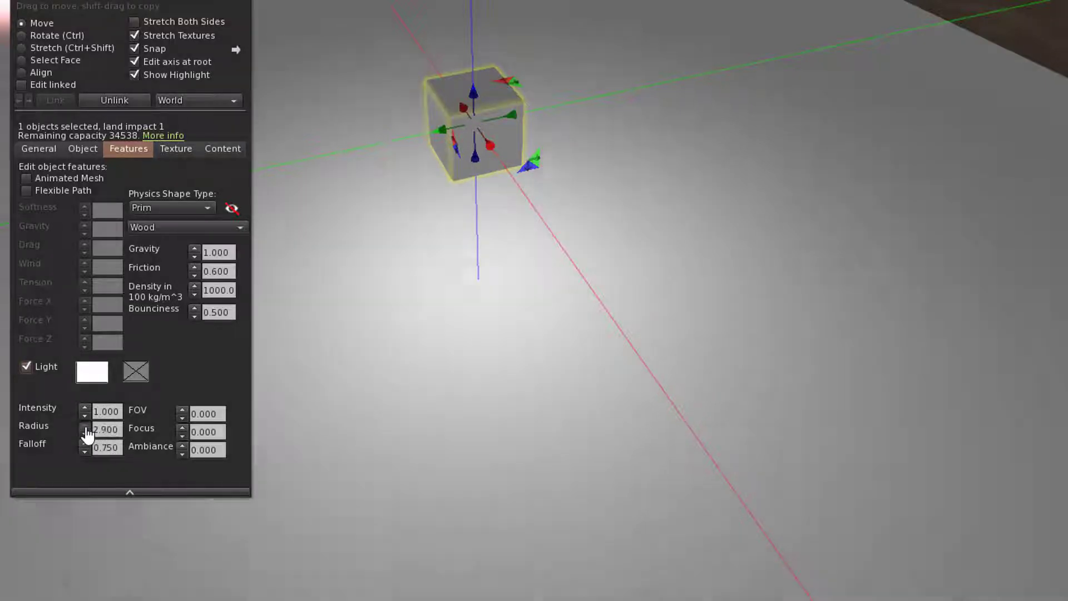
click(86, 428)
click(85, 434)
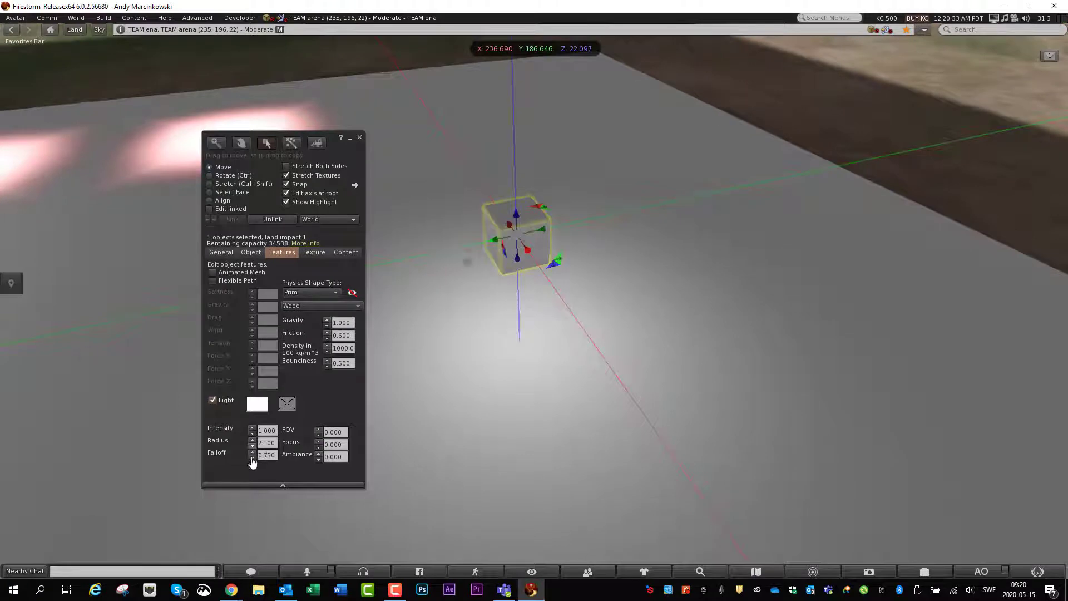
- Try light falloff values between 0 and 2, leave the falloff at 1, and increase the light radius
click(252, 453)
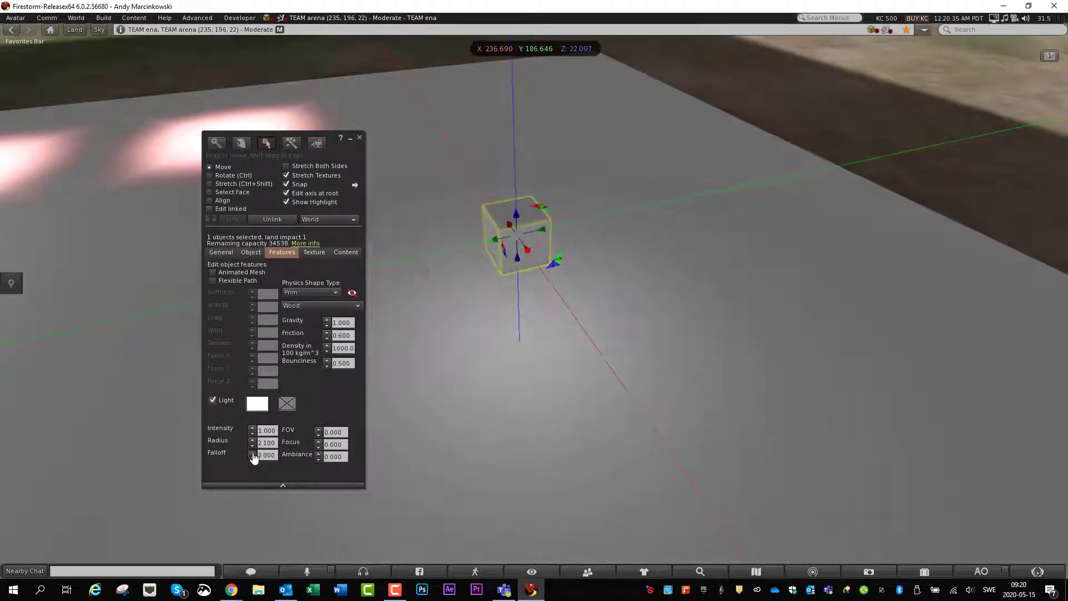
click(253, 457)
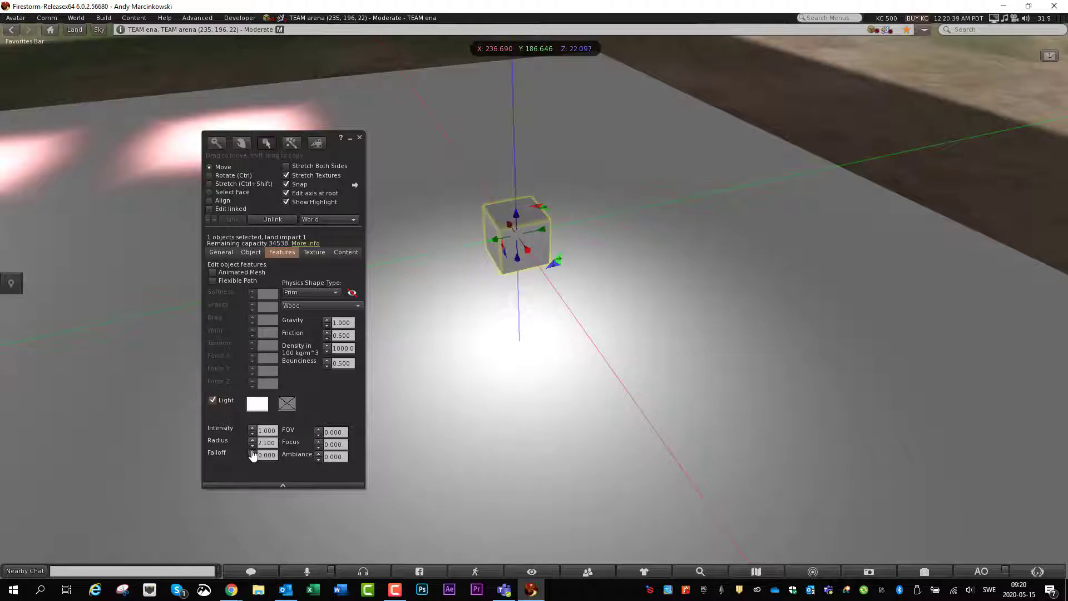
click(253, 452)
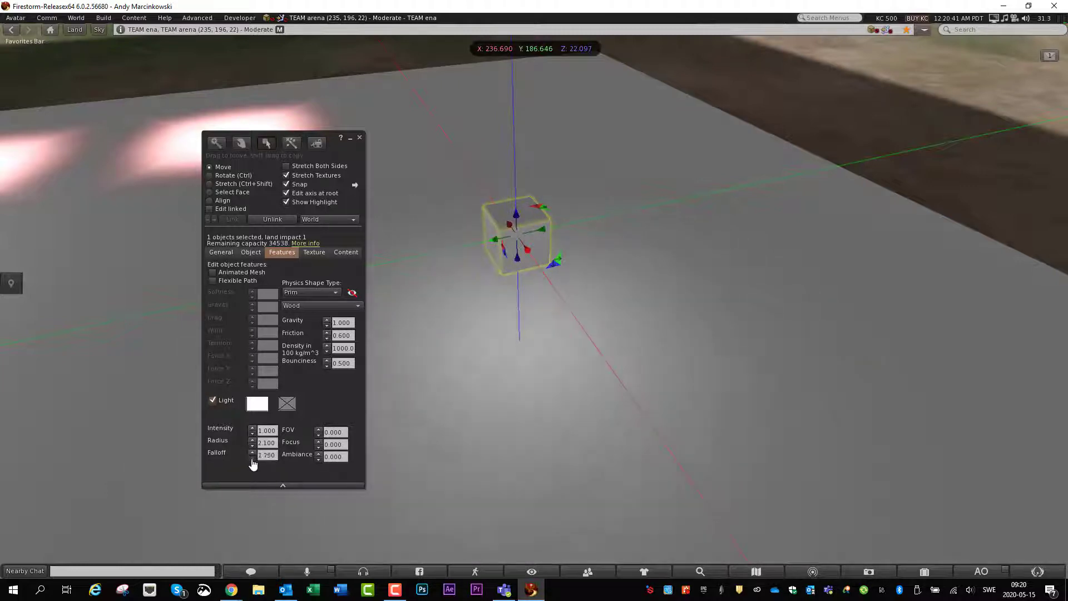
click(253, 458)
click(253, 452)
click(252, 457)
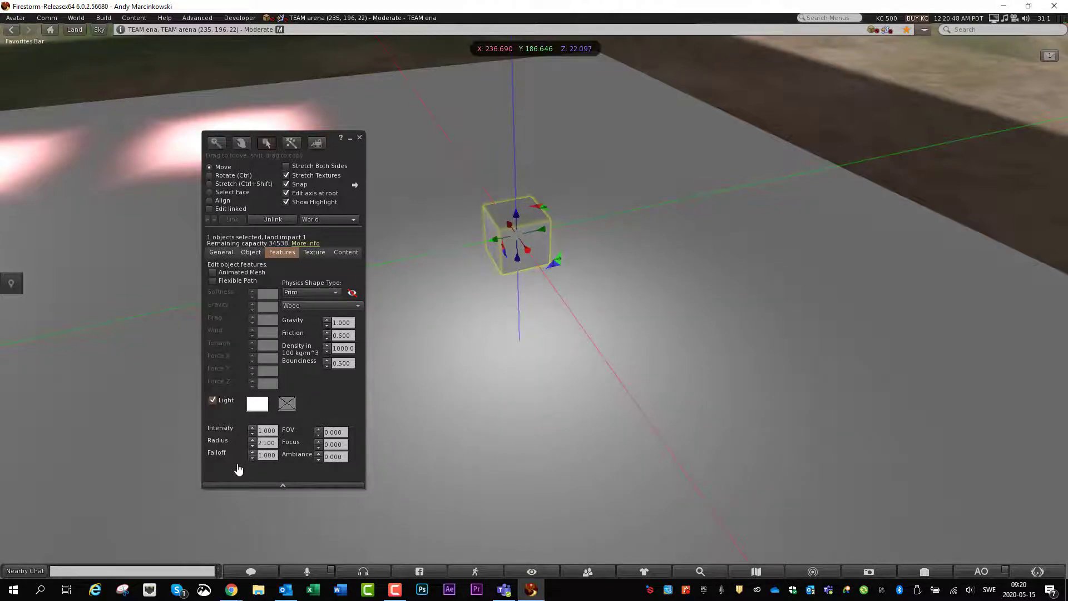
click(252, 440)
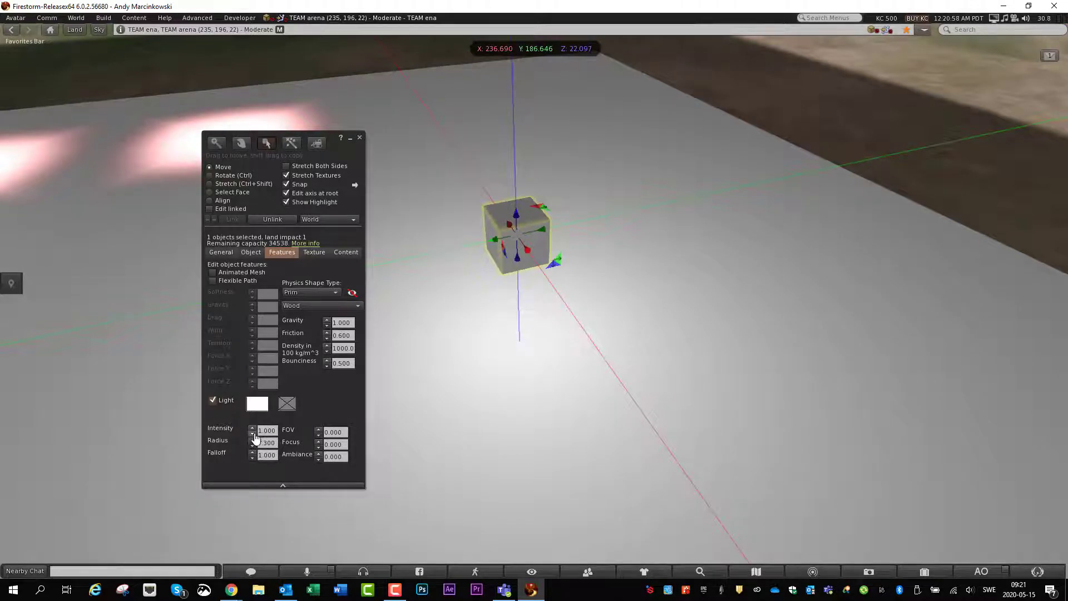
- Try a light intensity of 0 on the cube and return it to 1
click(252, 434)
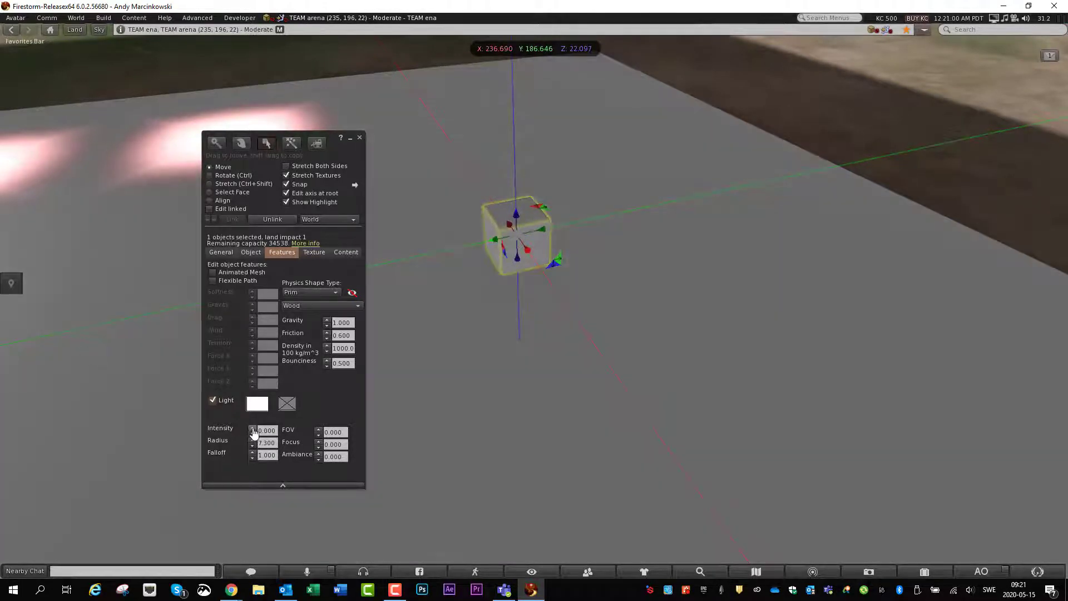
click(253, 429)
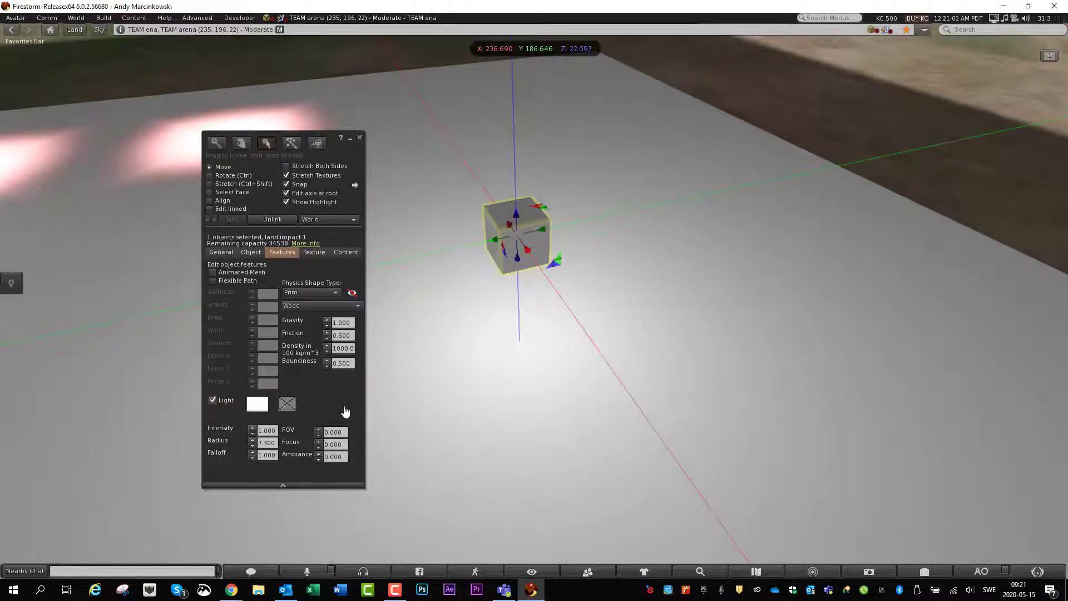
- Open the light's colour choice and try yellow, purple and green light, varying the brightness
click(256, 403)
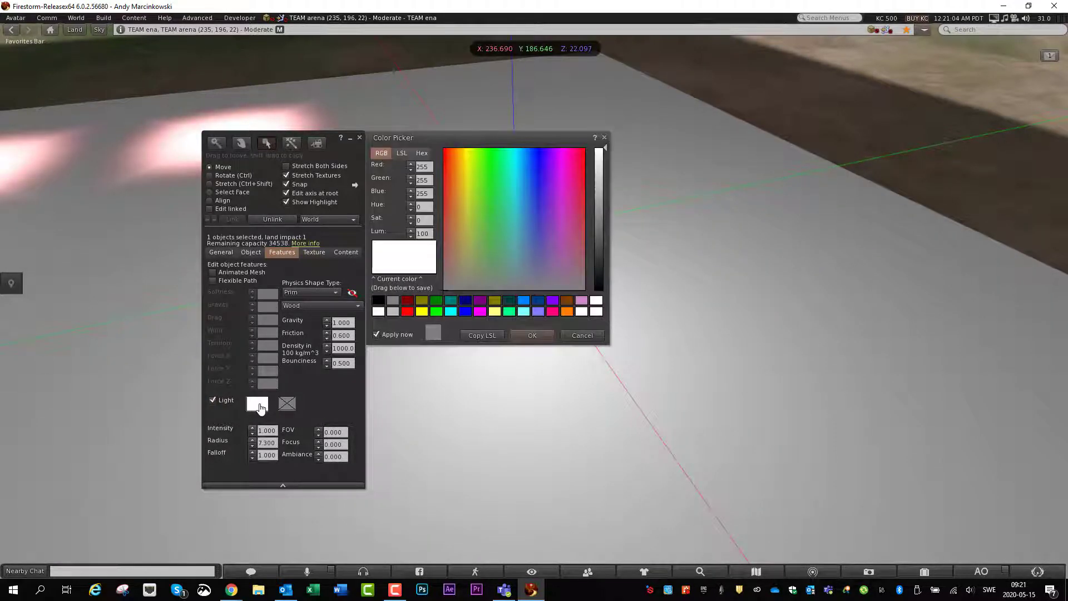
click(469, 156)
click(597, 186)
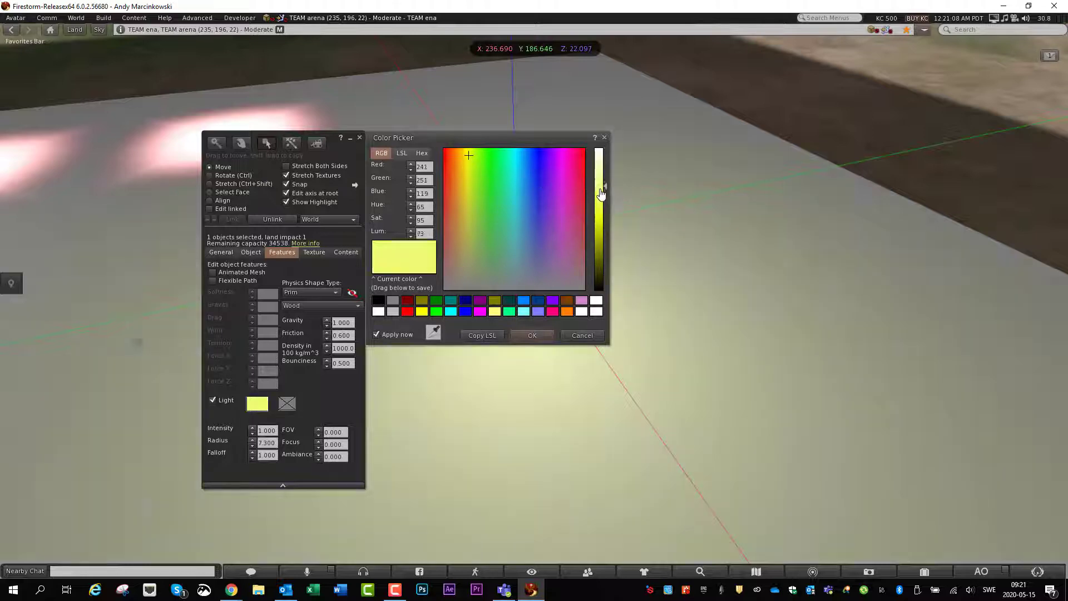
mouse_move(601, 214)
mouse_down()
mouse_move(600, 274)
mouse_move(599, 200)
mouse_up()
drag(469, 157, 566, 207)
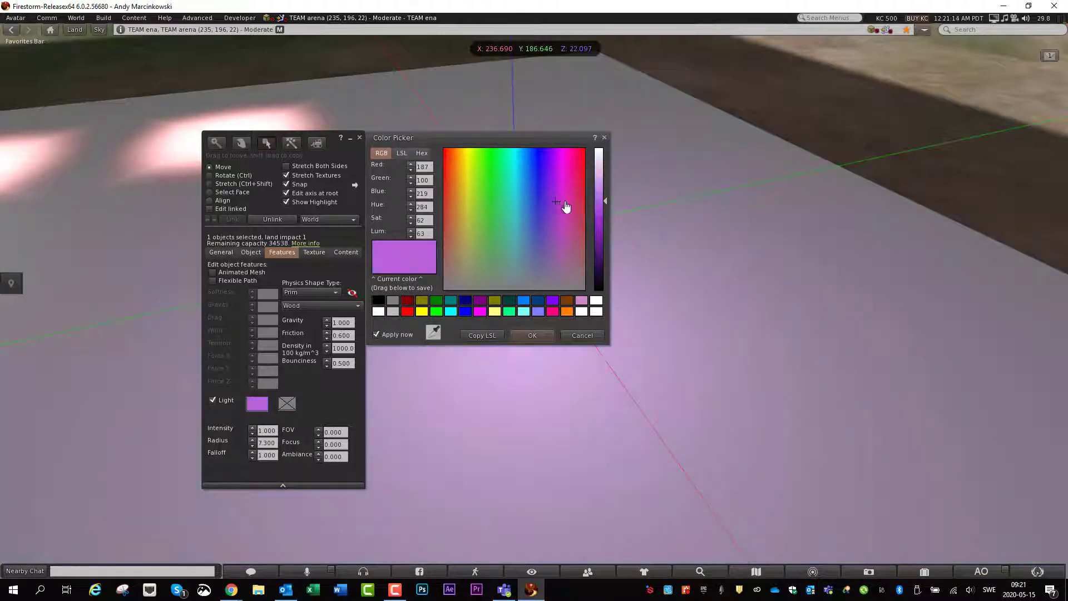
drag(574, 161, 482, 189)
- Move the build window clear of the cube, try green and red light colours, and set the light colour to white
drag(342, 161, 218, 131)
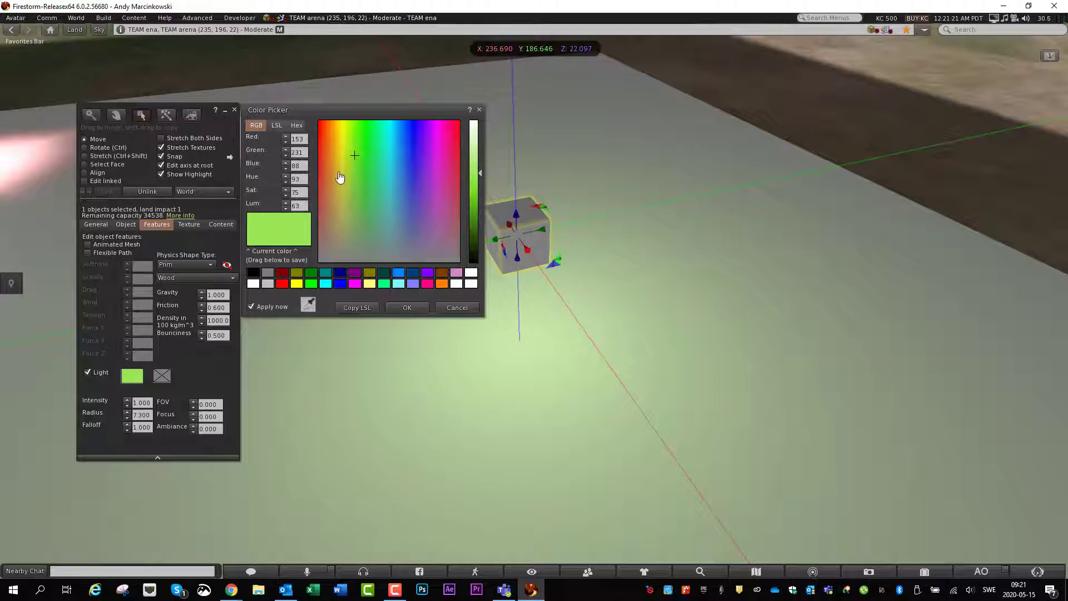
drag(340, 173, 369, 190)
click(474, 187)
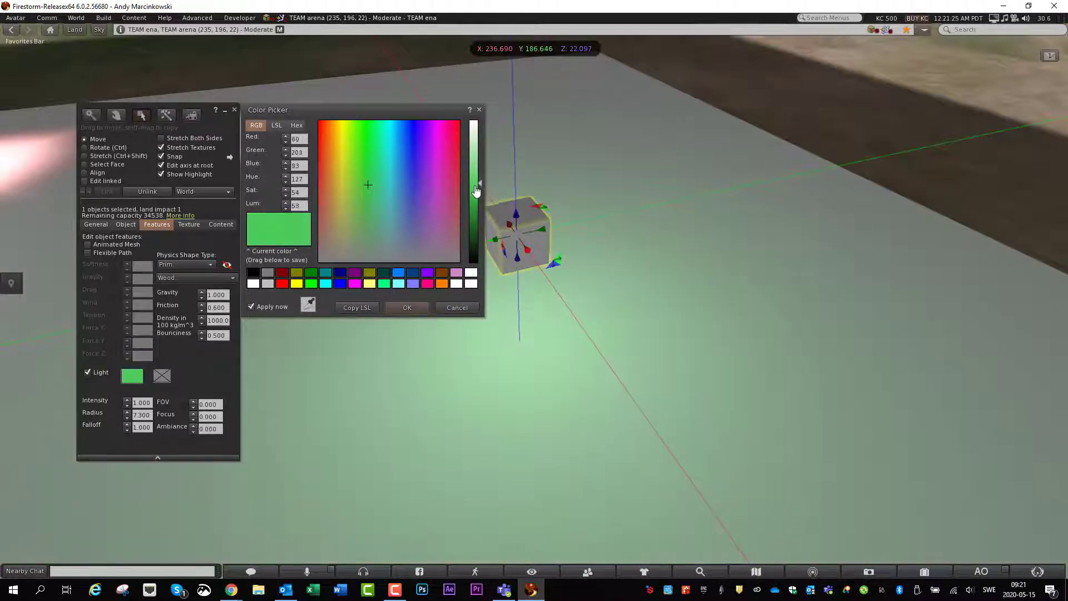
drag(384, 185, 448, 138)
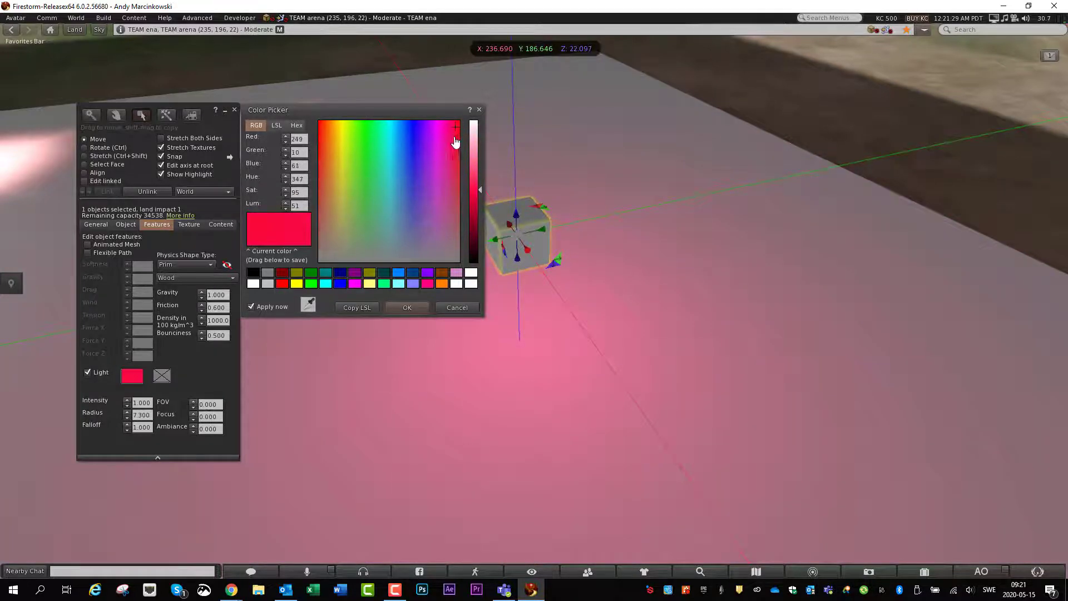
drag(455, 142, 365, 185)
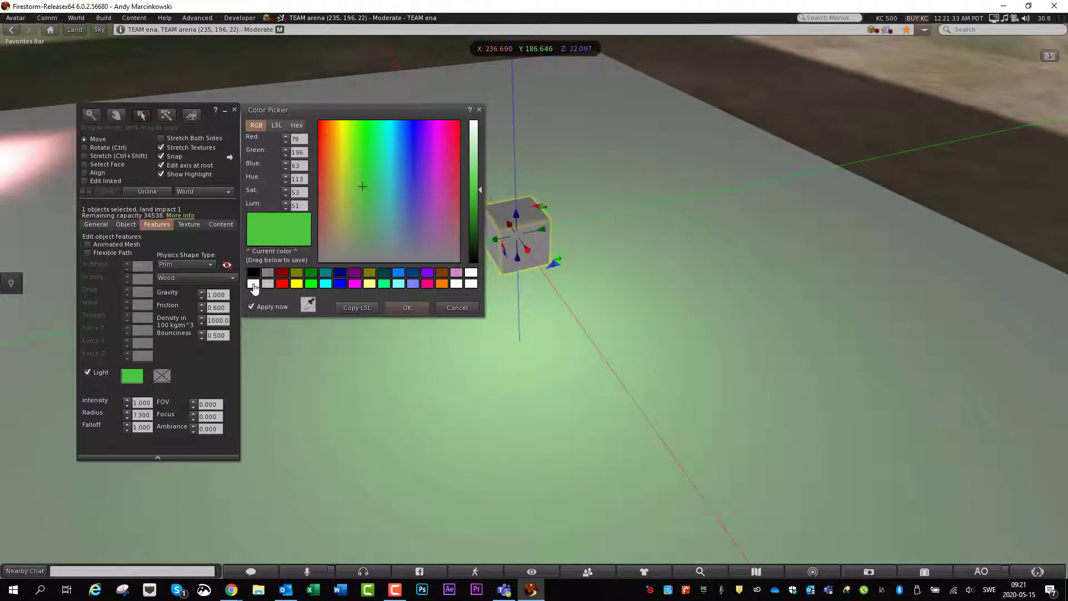
click(253, 284)
click(407, 308)
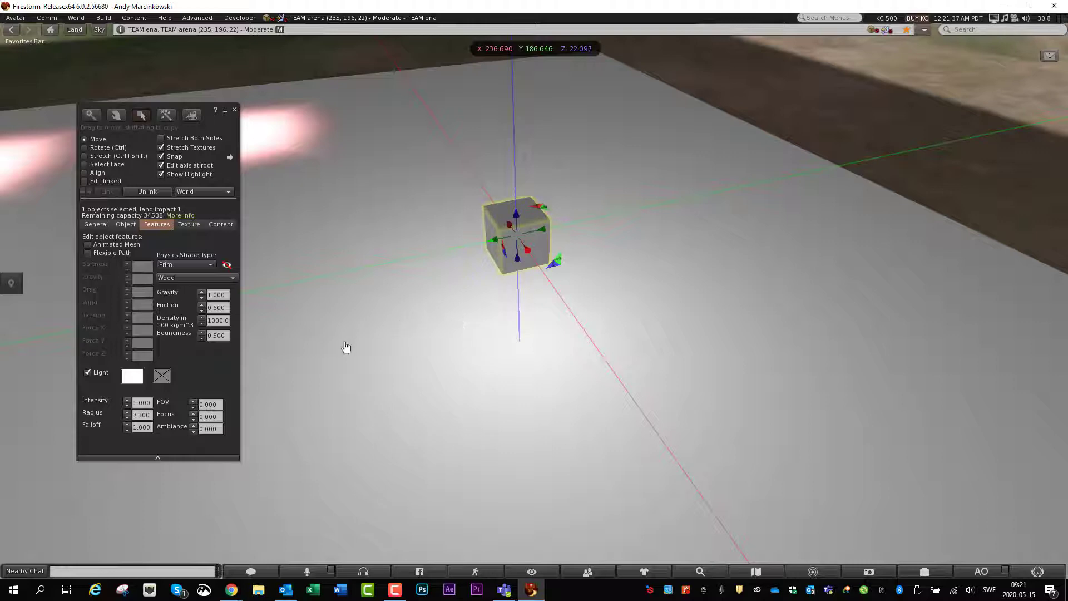
- Raise the cube to a Z position of about 22.6 and view it from below
key(Escape)
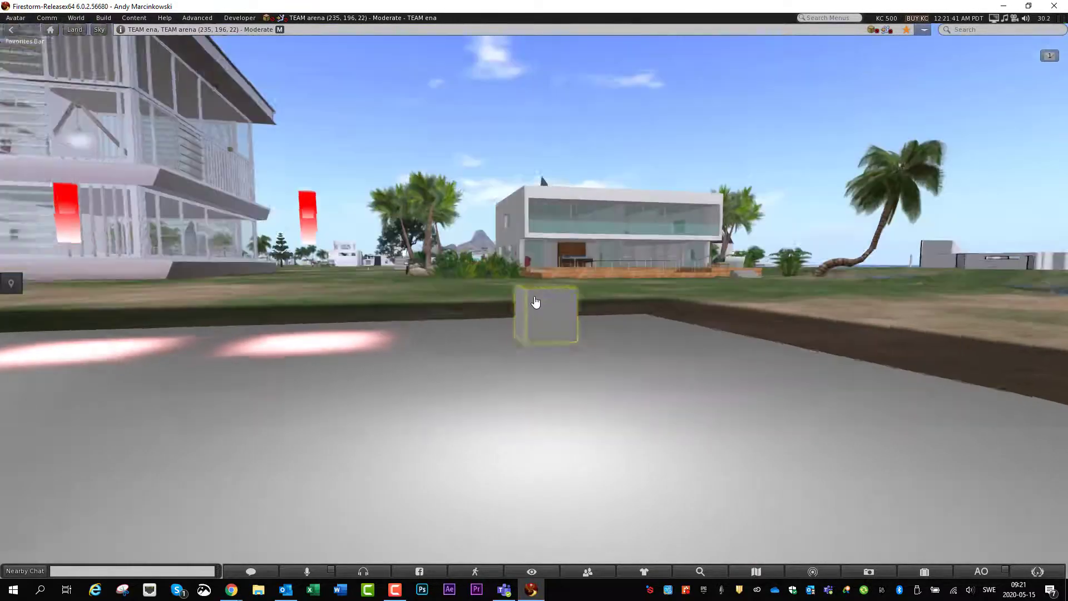
mouse_move(535, 302)
ctrl+alt+mouse_down()
mouse_move(552, 298)
mouse_move(547, 224)
mouse_move(537, 309)
ctrl+alt+mouse_up()
key(alt)
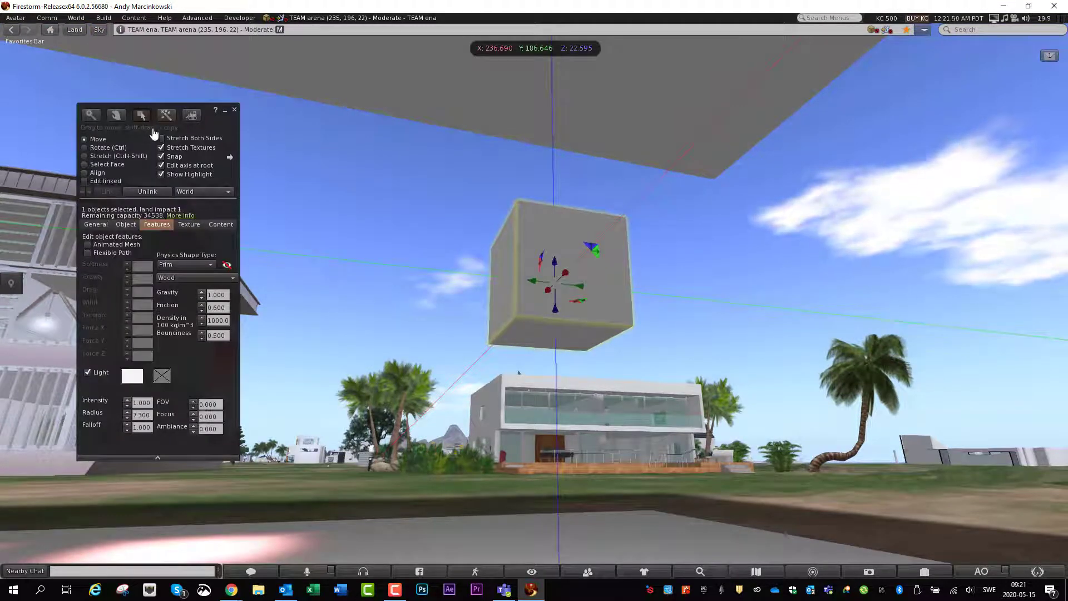
drag(109, 157, 158, 172)
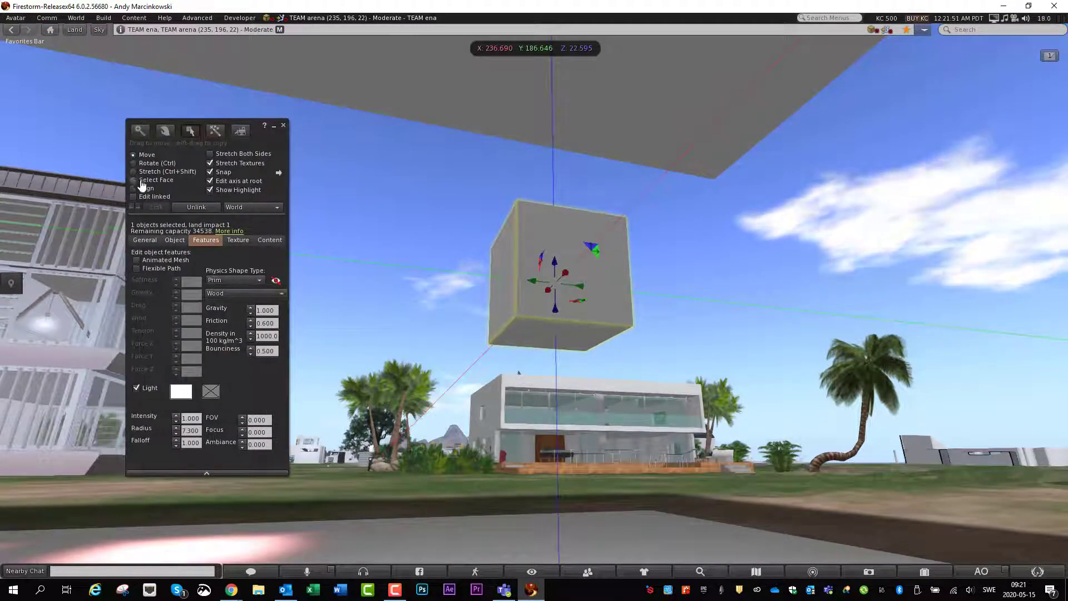
- Select only the cube's underside face and make it Full Bright
click(134, 180)
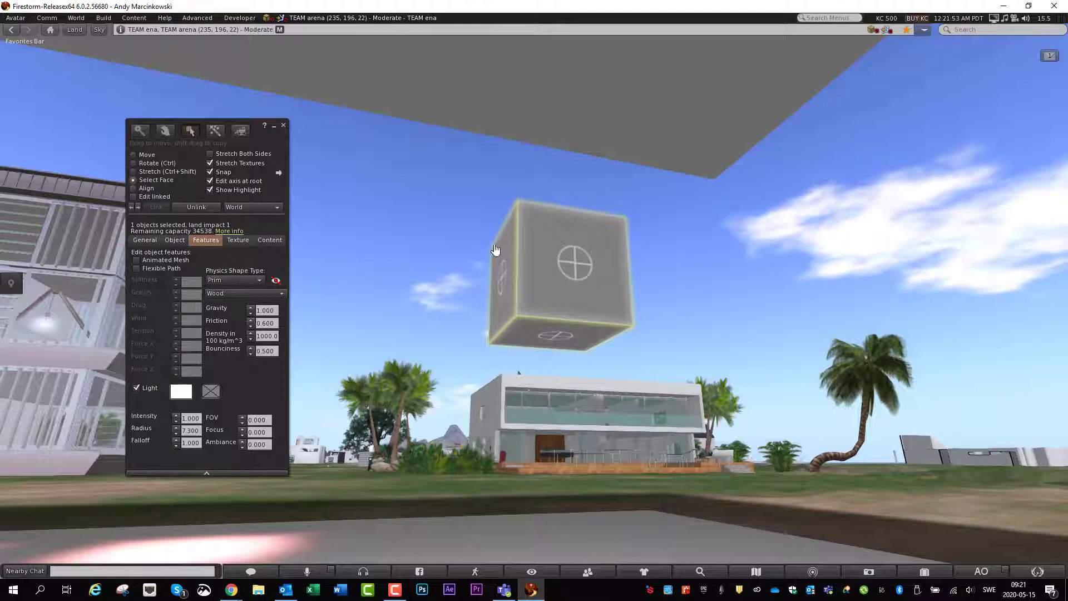
click(669, 310)
click(539, 336)
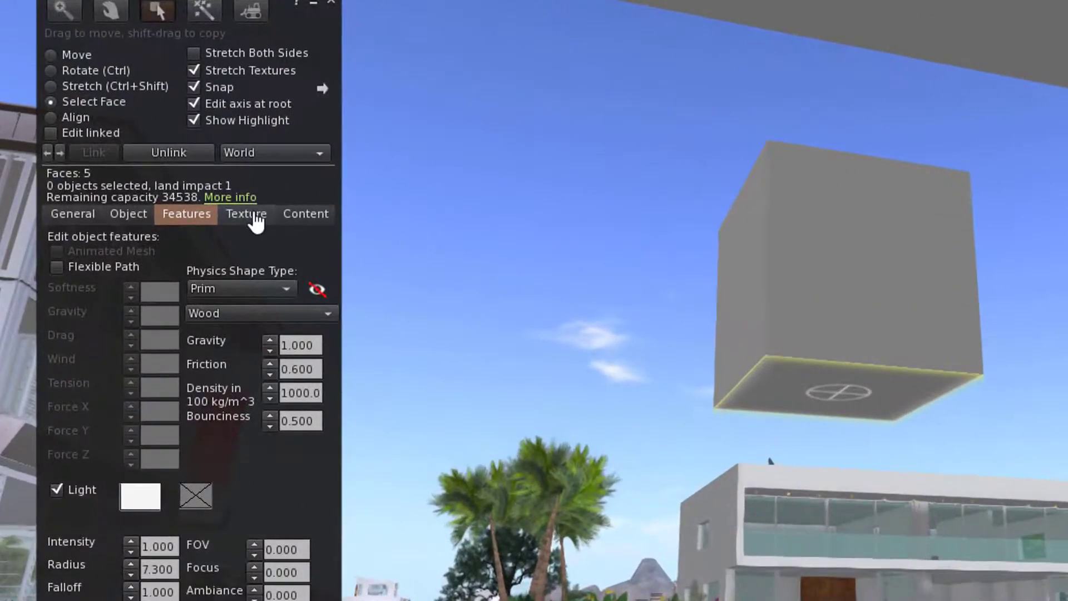
click(255, 218)
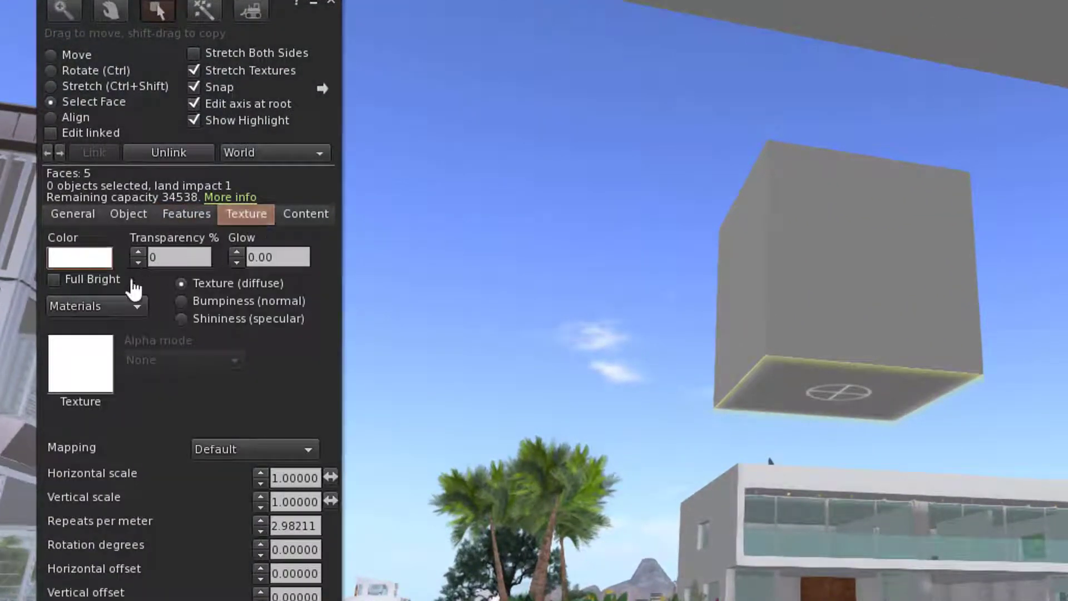
click(56, 281)
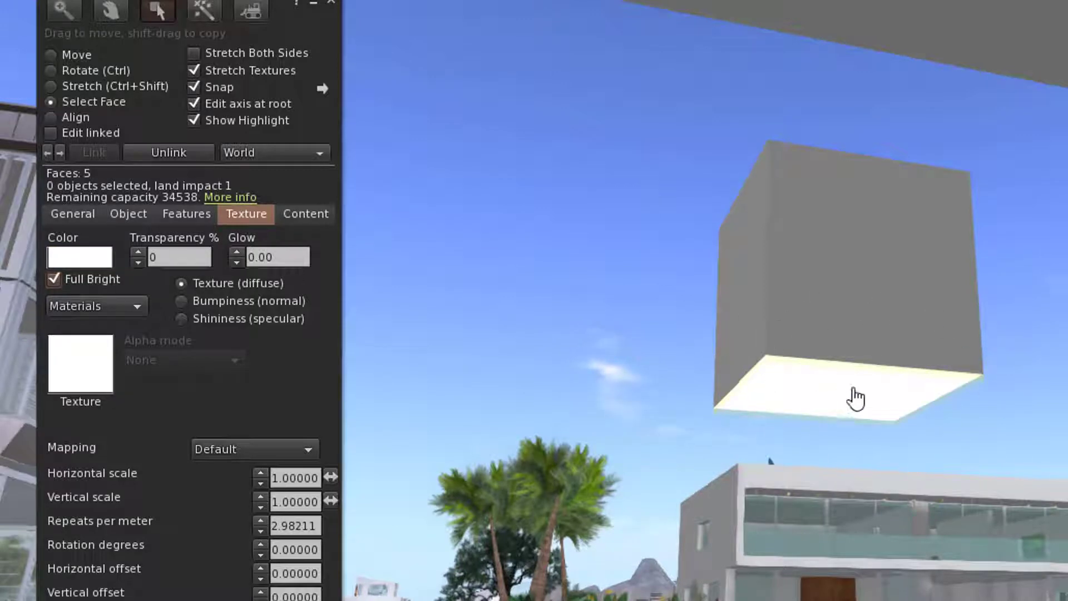
click(186, 218)
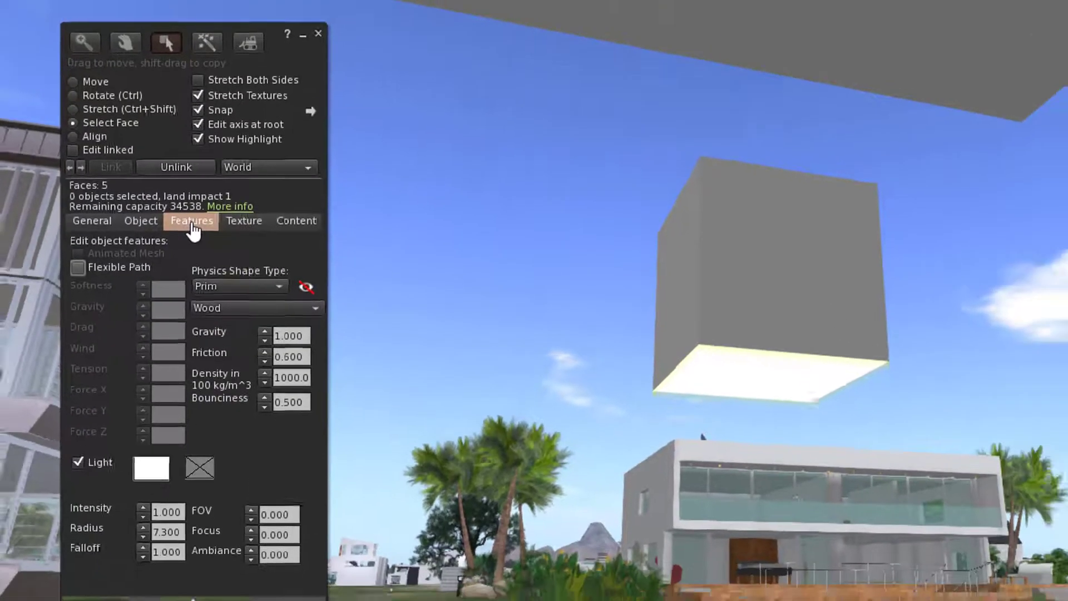
- Examine how the cube's light spreads over its surroundings, marking the directions with red arrows drawn outward from the cube
key(Escape)
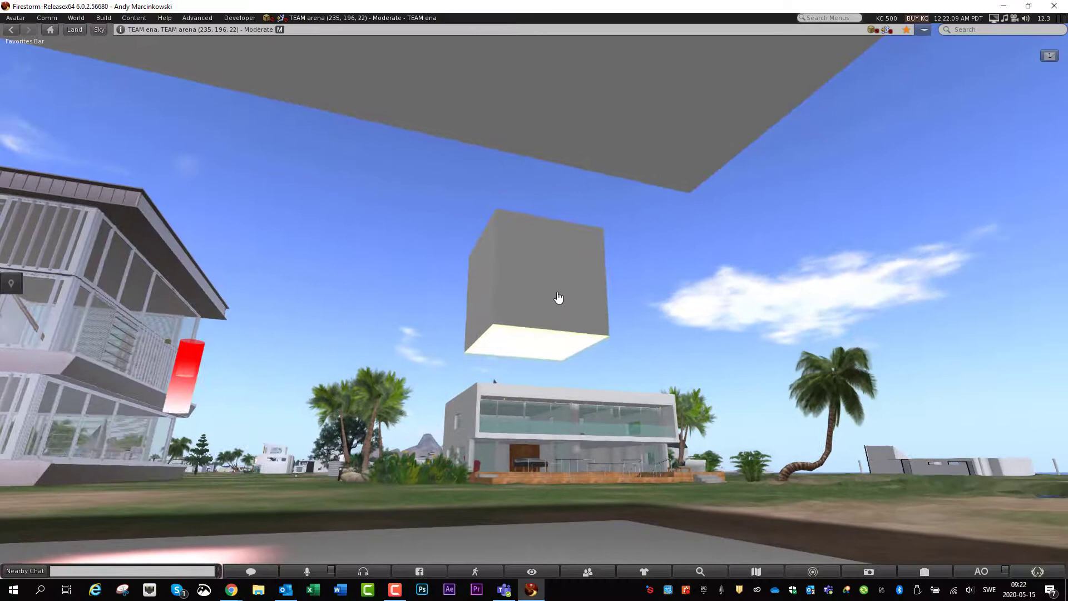
ctrl+alt+drag(557, 293, 534, 302)
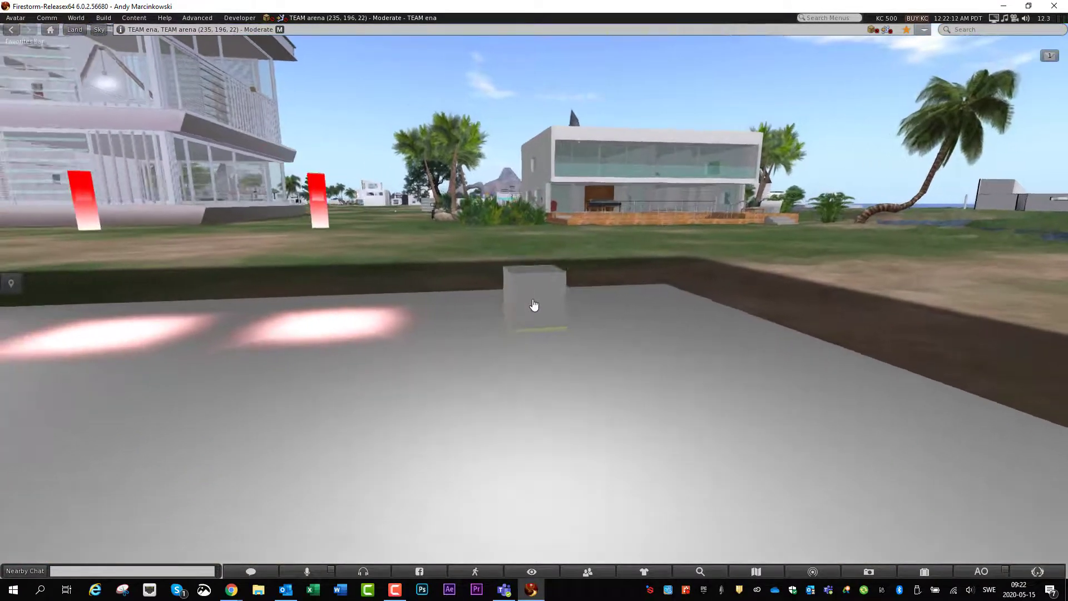
key(ctrl+b)
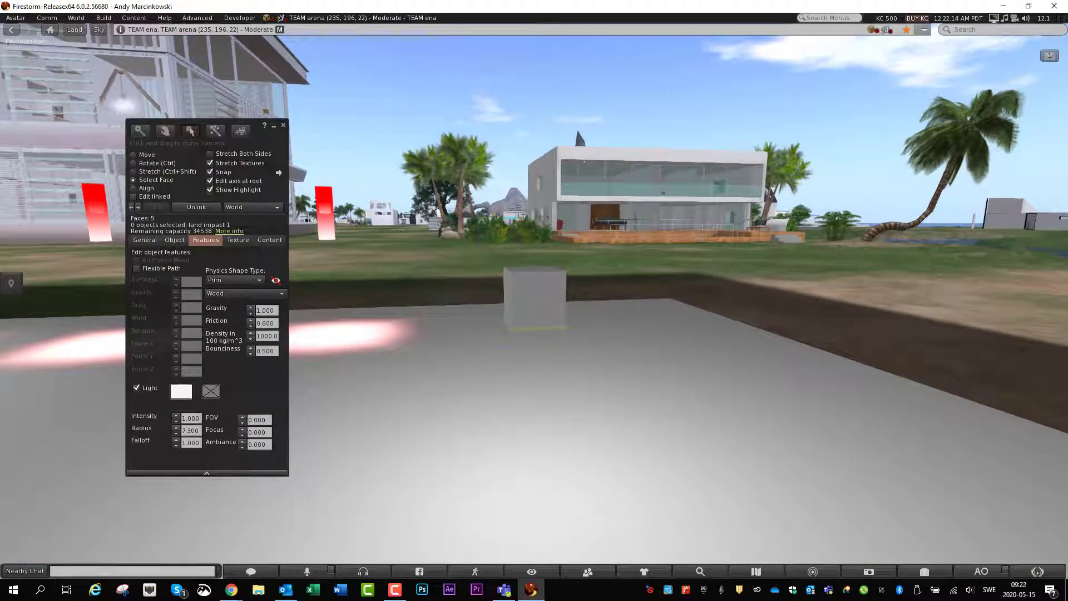
key(F10)
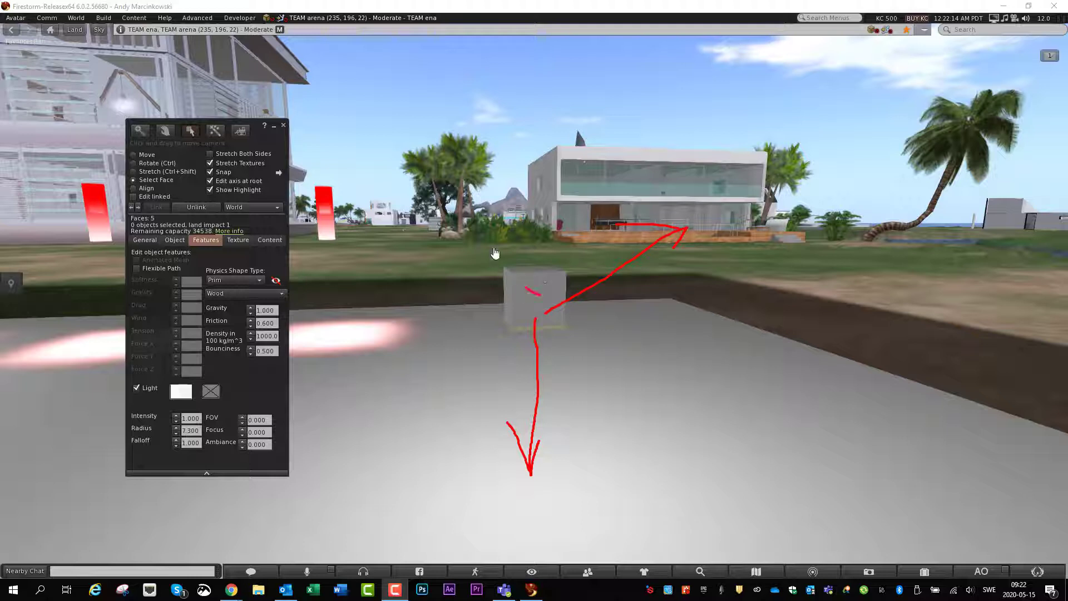
drag(398, 144, 409, 180)
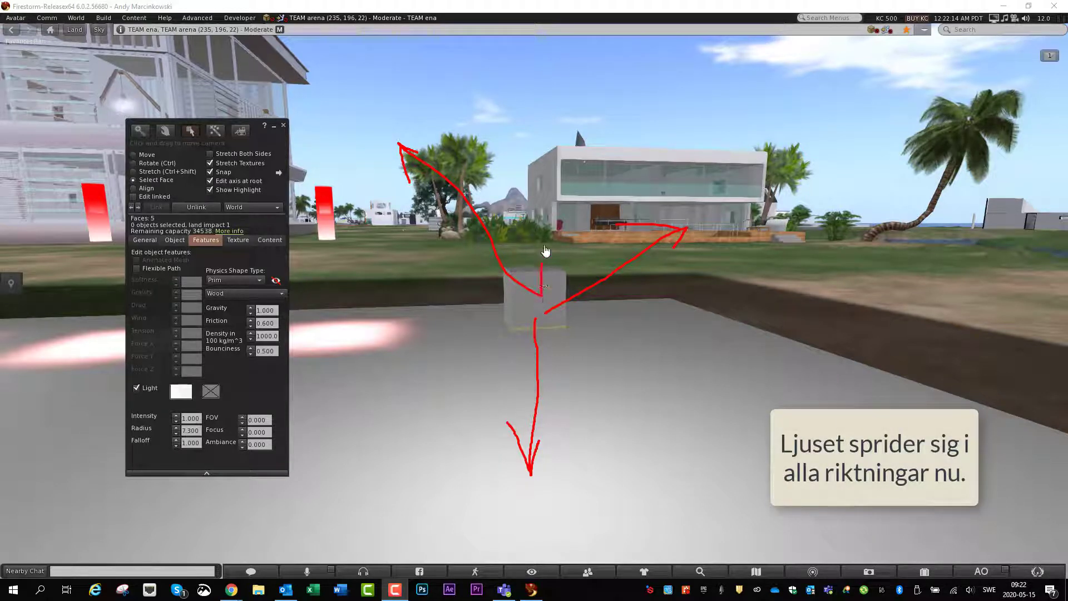
drag(552, 152, 537, 194)
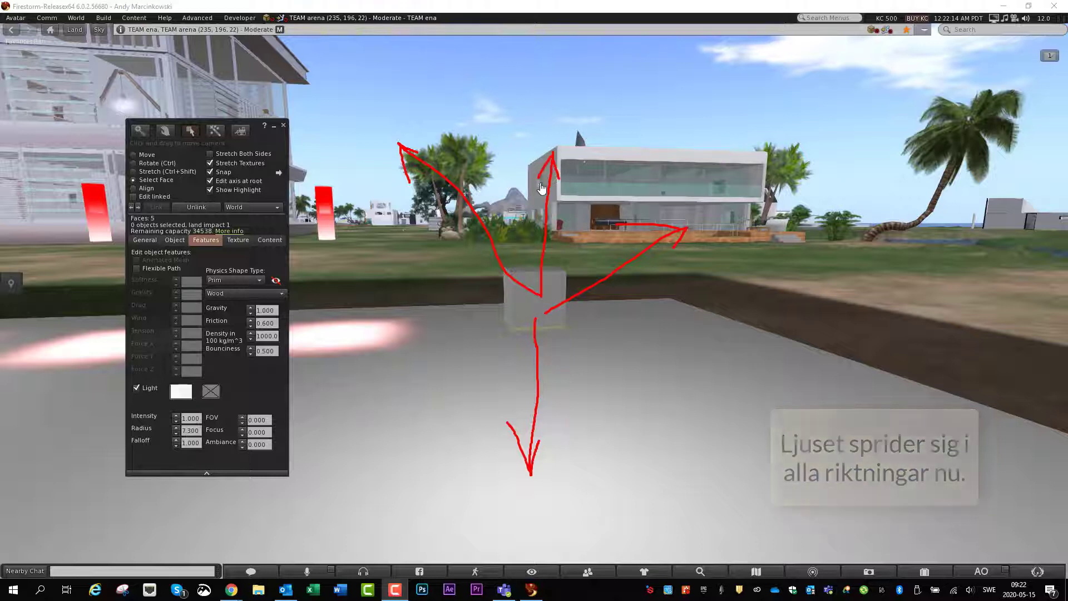
drag(535, 306, 390, 375)
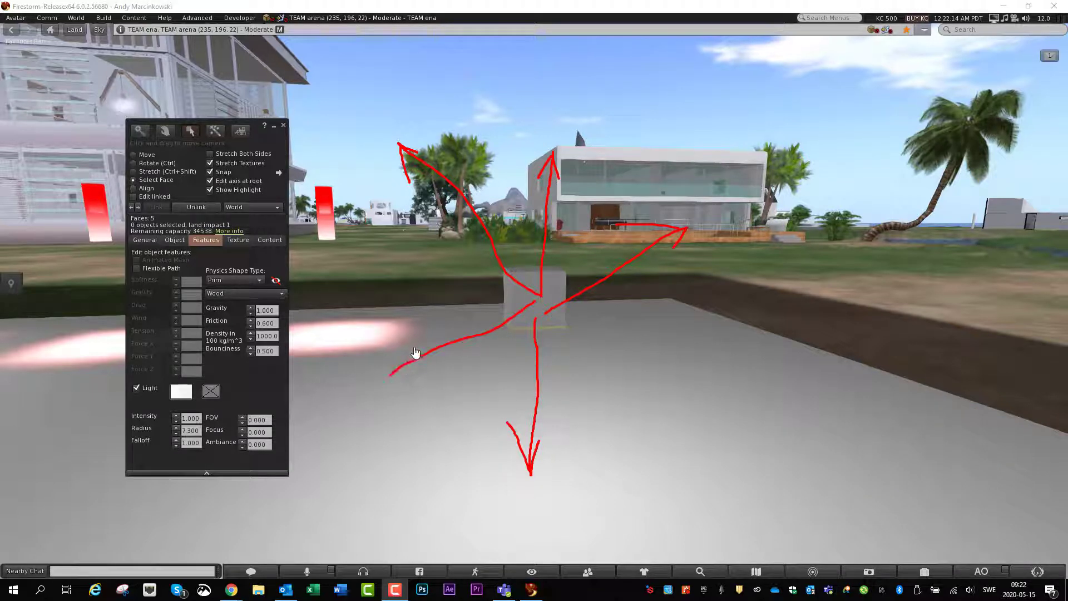
drag(526, 306, 674, 379)
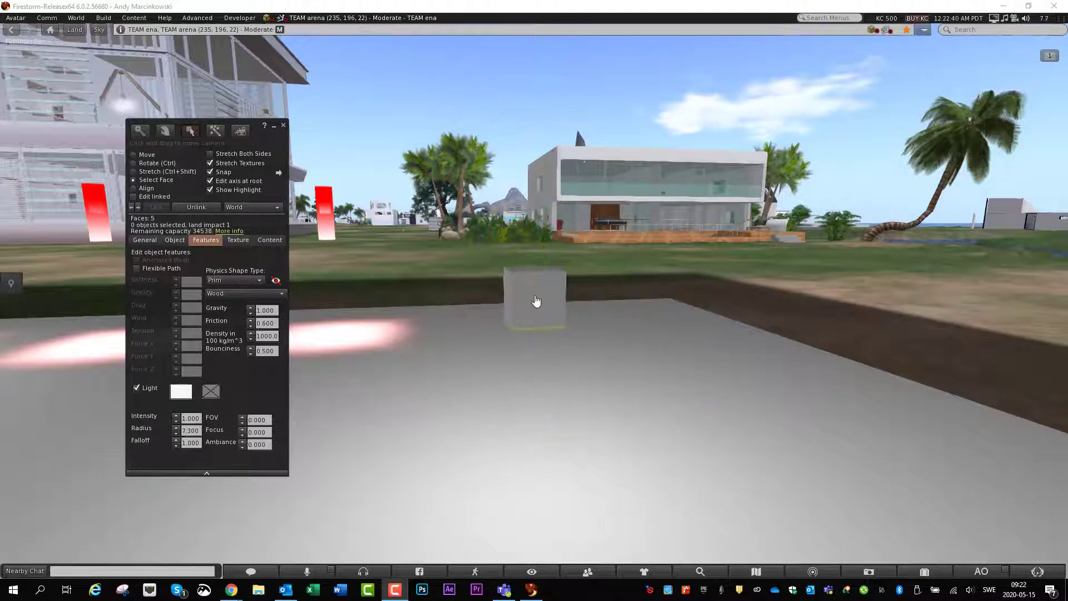
- Assign the Blank texture to the cube's light as its projected texture
key(ctrl+b)
mouse_move(535, 301)
alt+mouse_down()
mouse_move(536, 312)
mouse_move(522, 300)
alt+mouse_up()
key(ctrl+b)
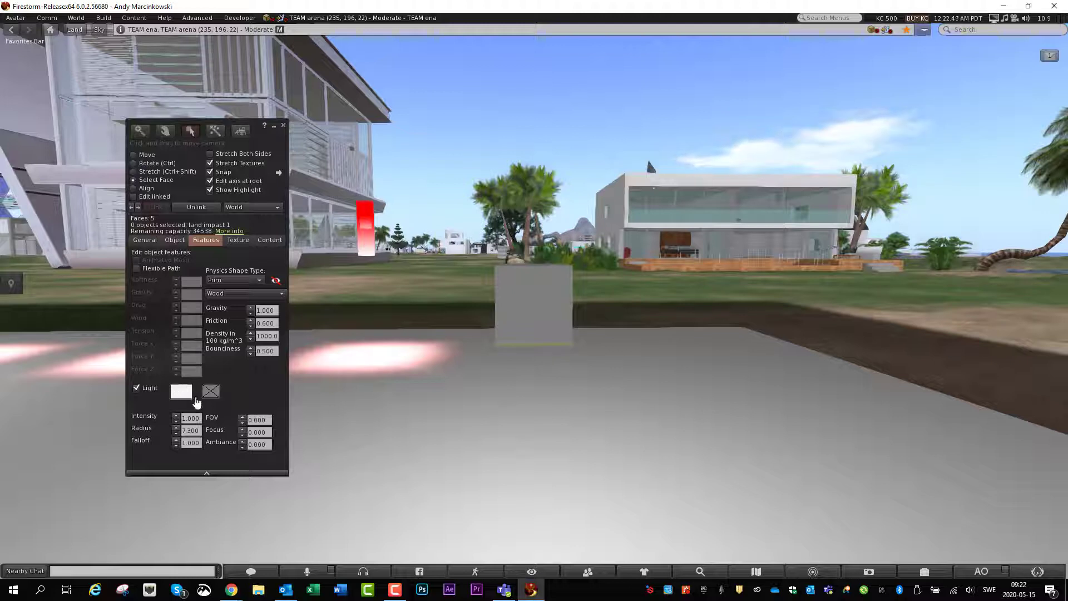
click(211, 392)
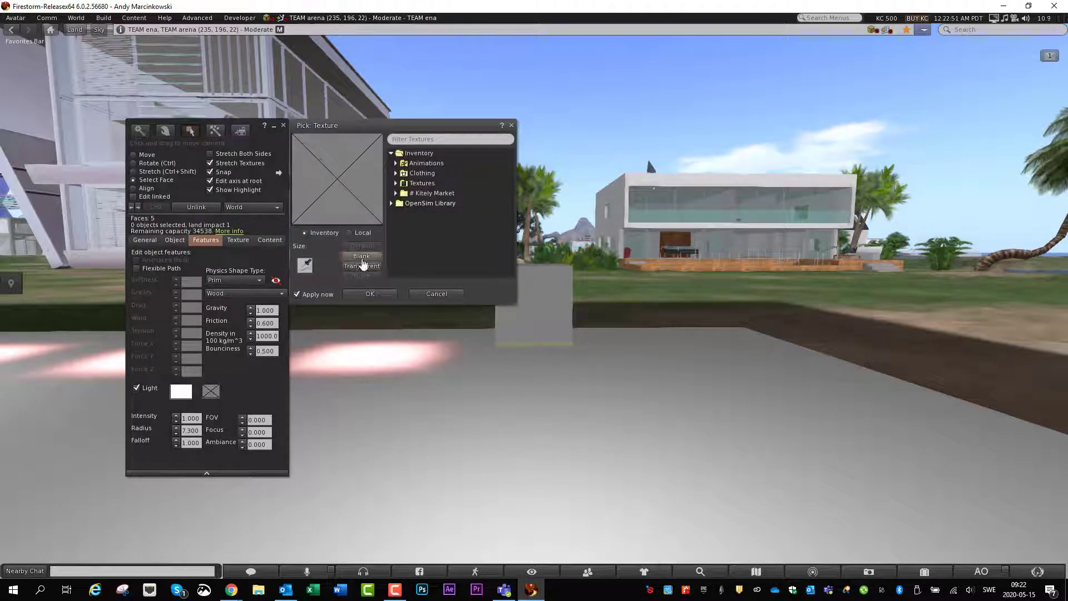
click(361, 256)
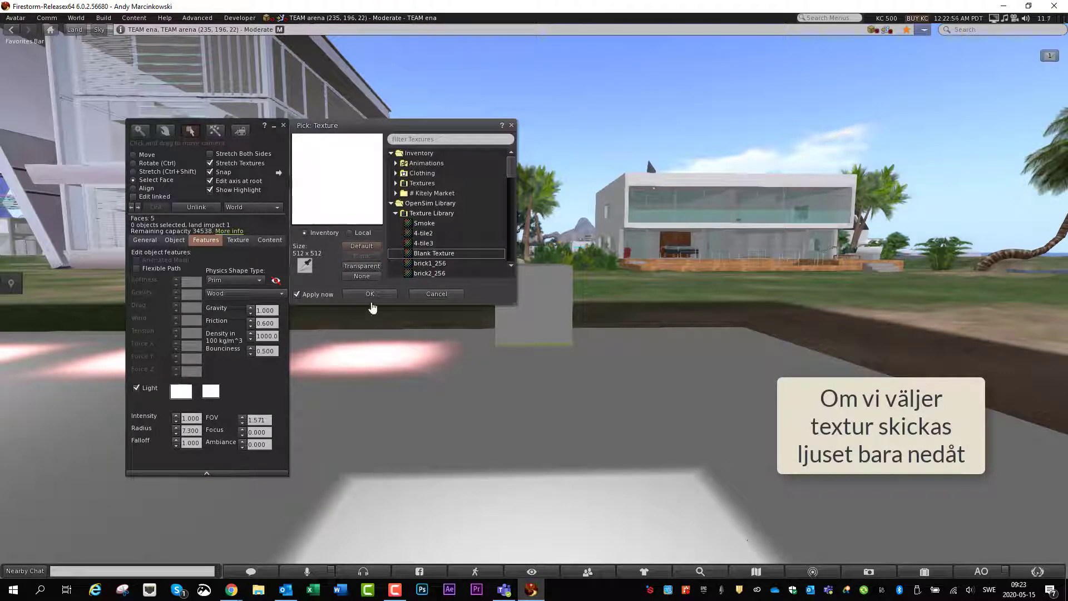
click(370, 293)
- Edit the whole cube again, raise it to a Z position of about 22.7, and mark its light direction with a downward red arrow
key(Escape)
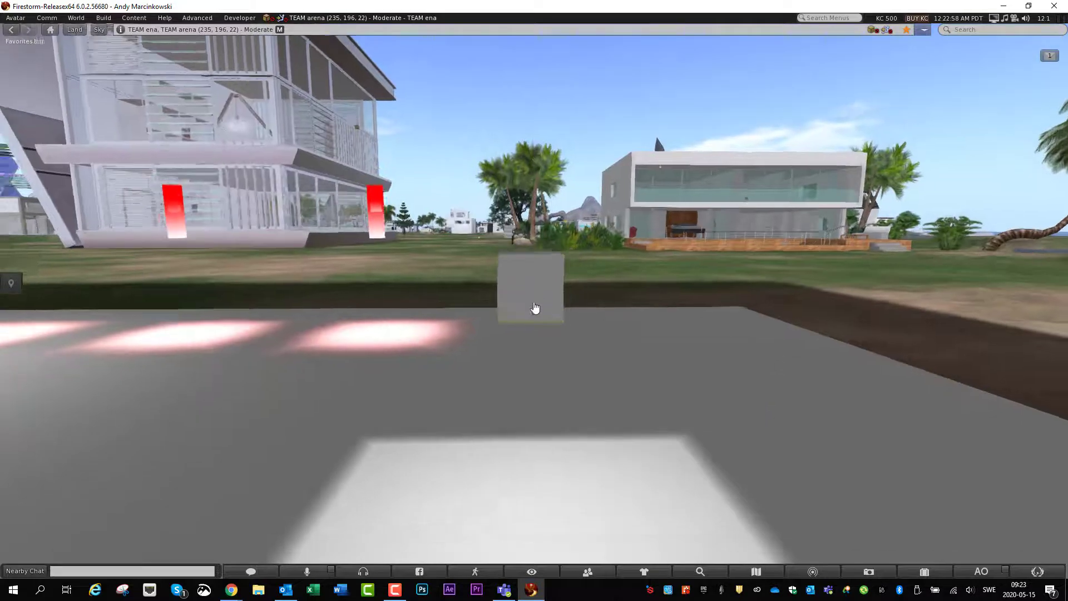
alt+drag(535, 307, 552, 312)
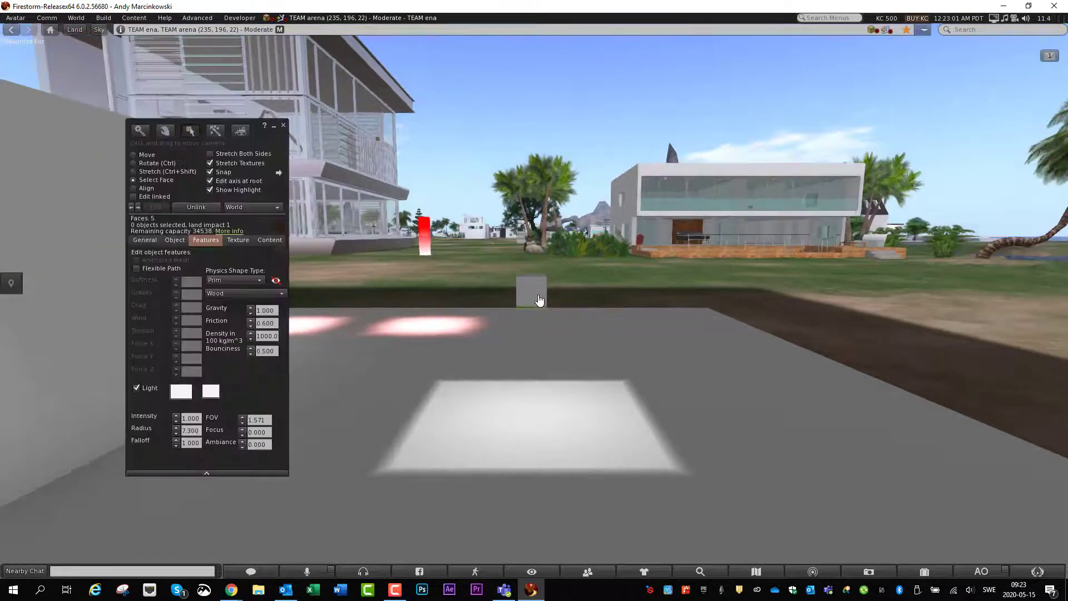
right_click(531, 290)
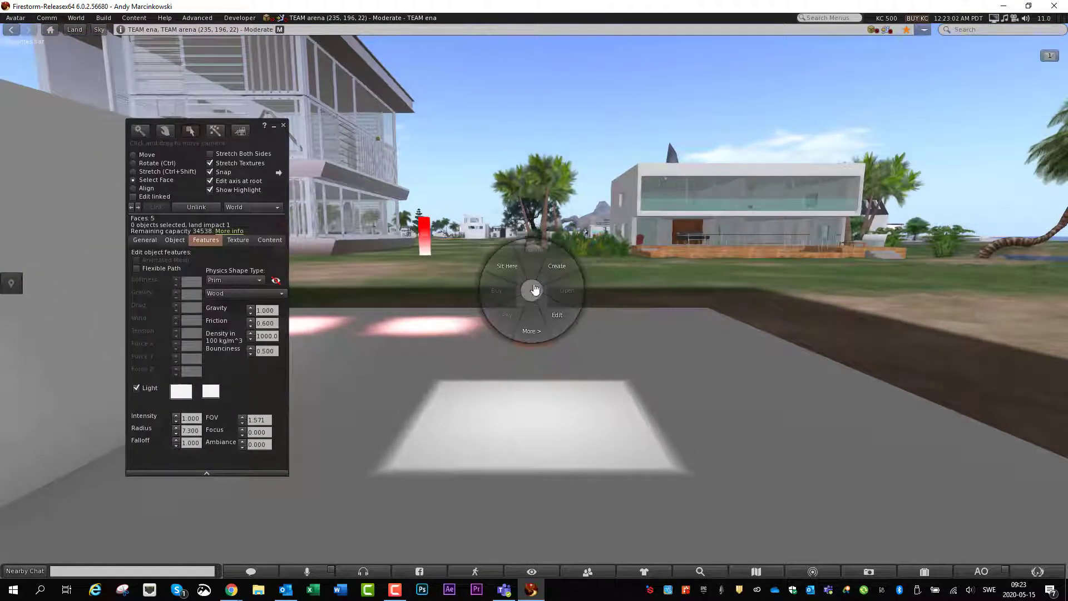
click(556, 316)
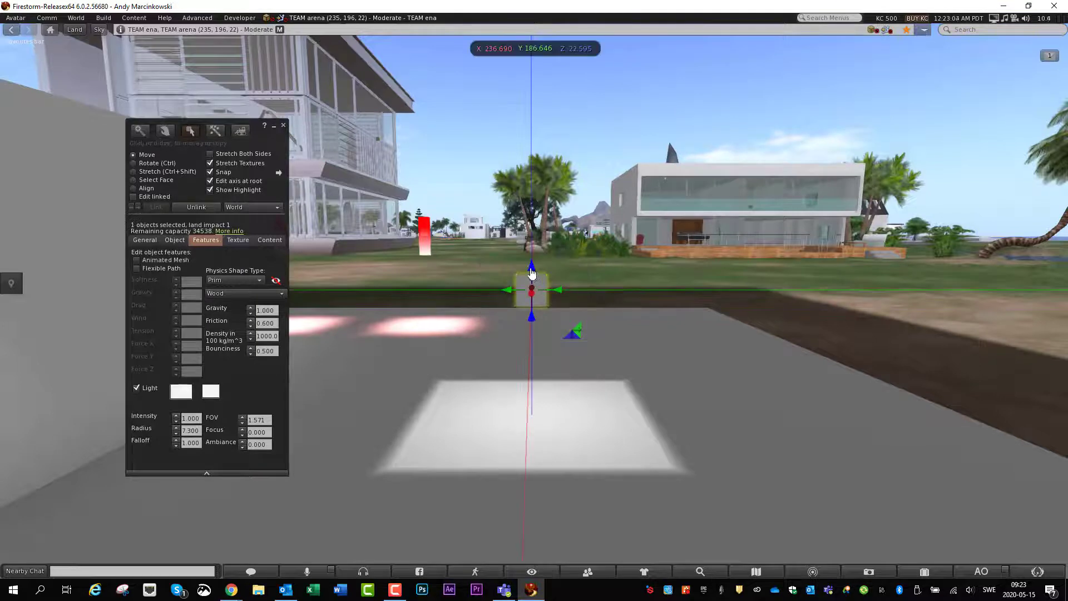
drag(531, 273, 562, 326)
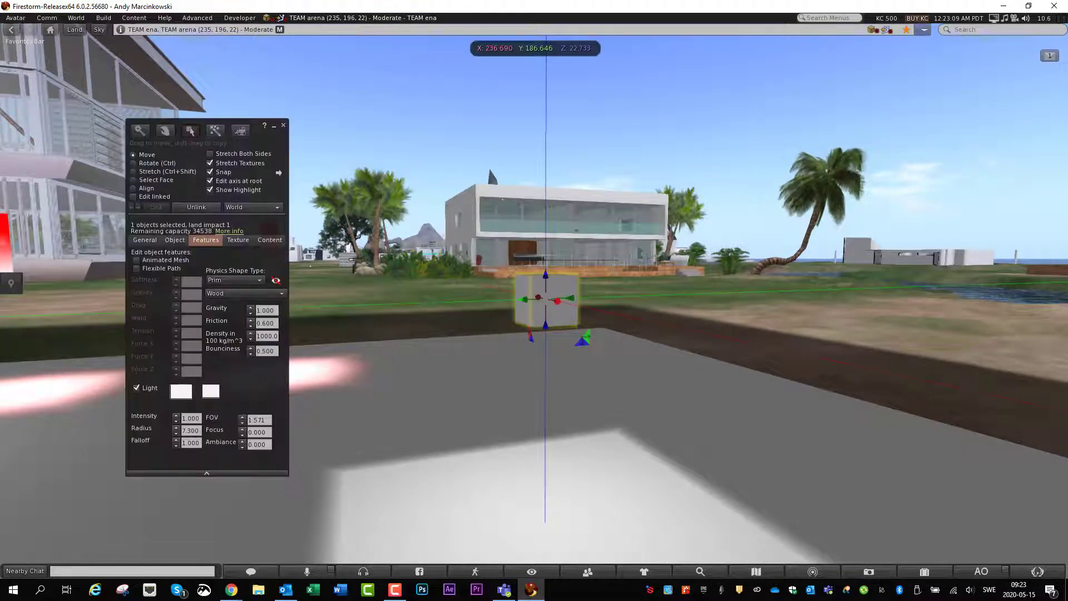
key(F10)
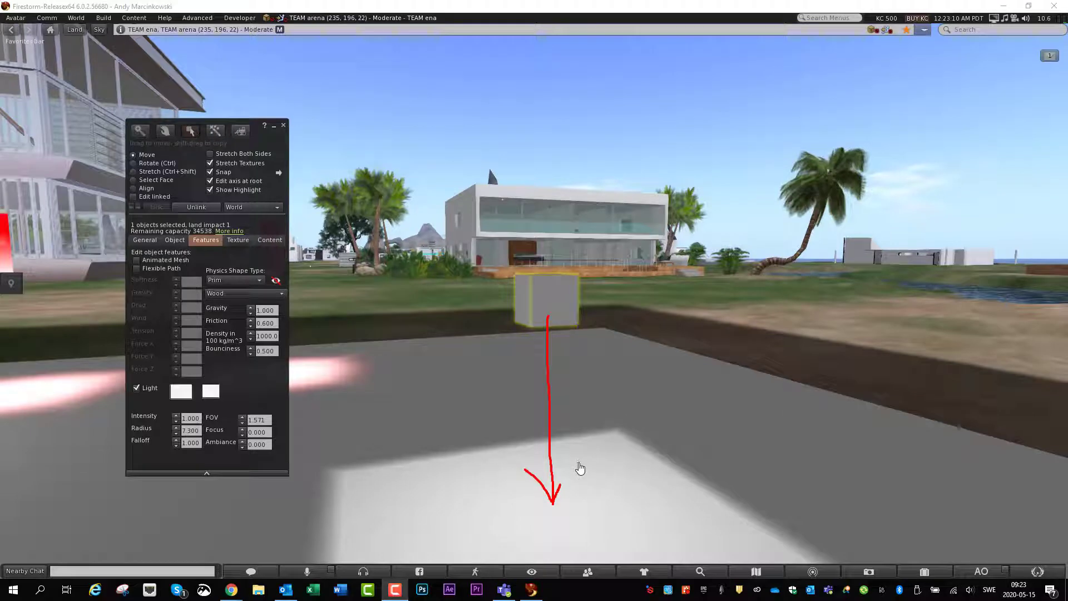
- Mark how the projected light spreads by sketching red lines from the cube's underside to the edges of the lit square
key(Escape)
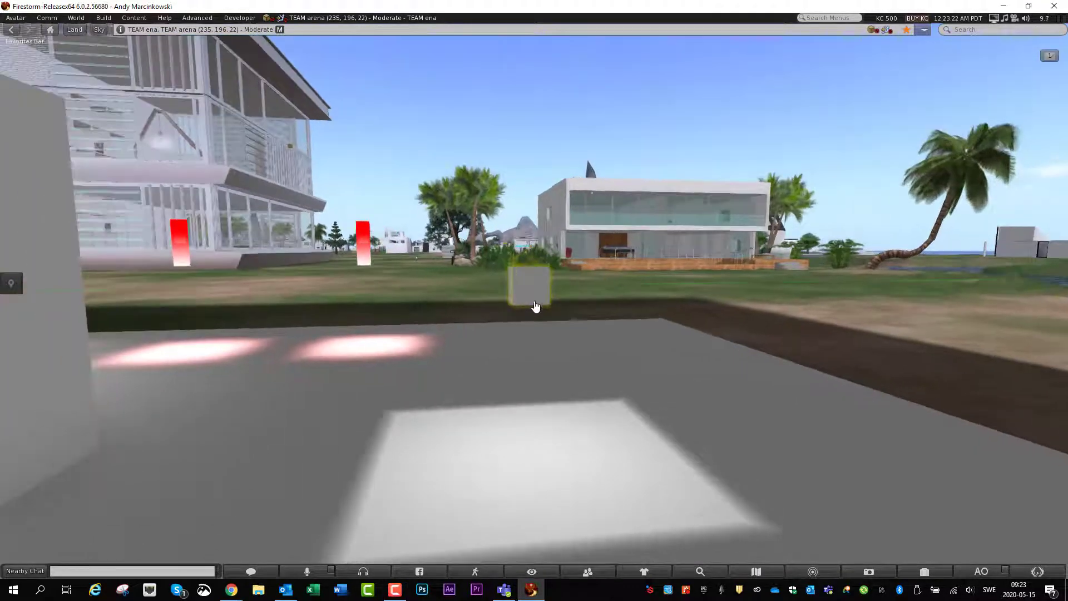
key(ctrl+3)
key(F10)
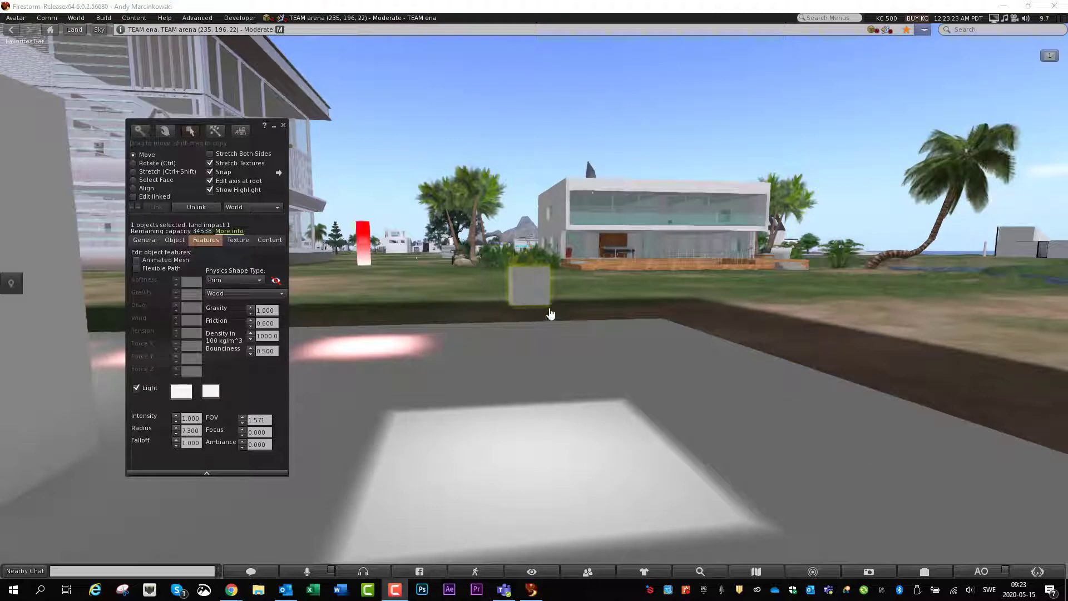
drag(584, 356, 668, 455)
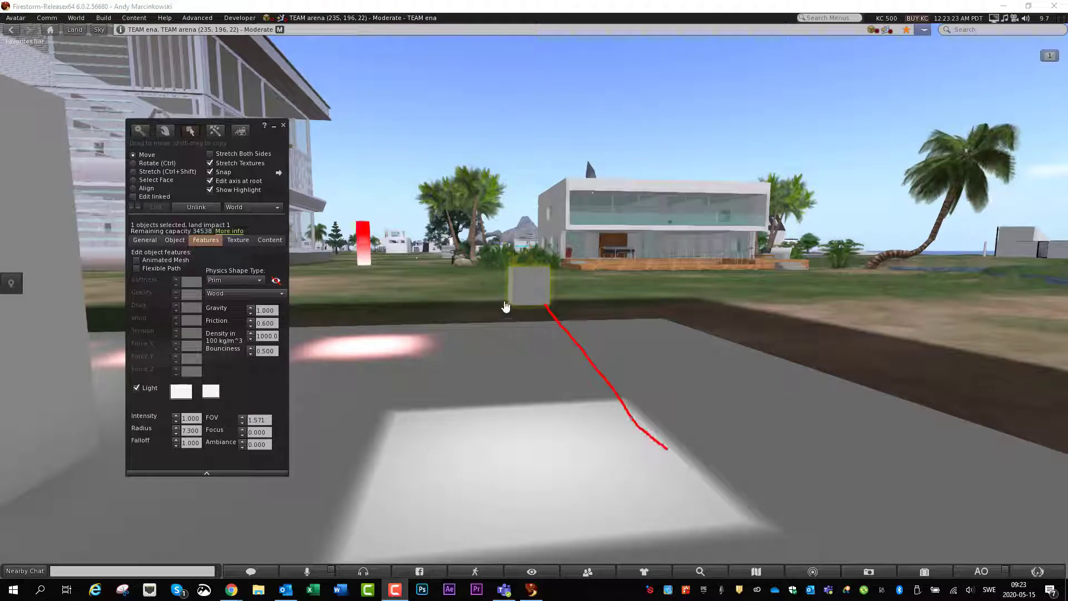
drag(448, 386, 376, 479)
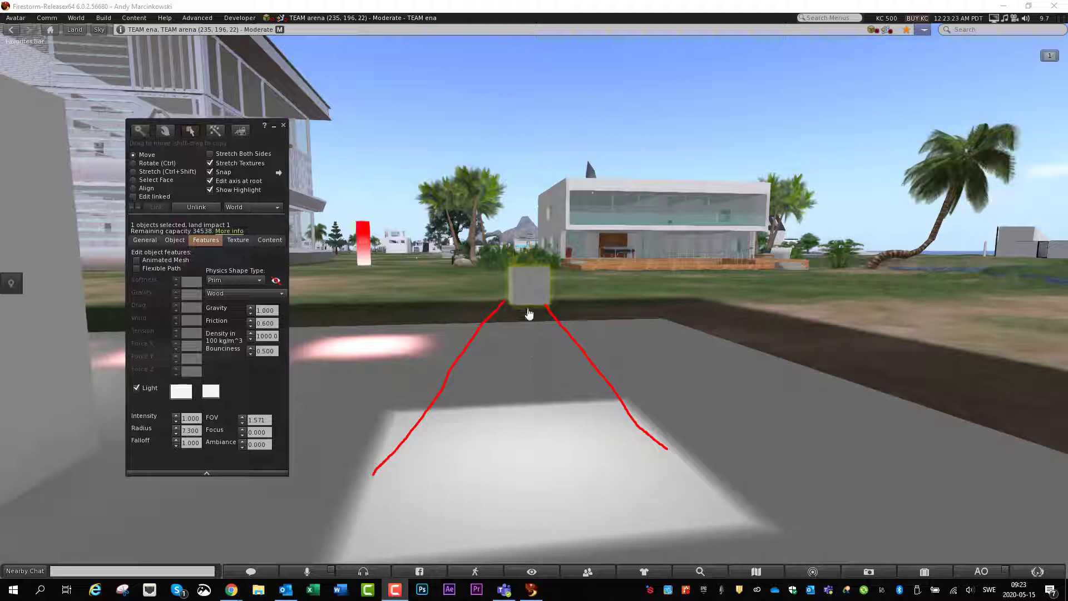
drag(528, 310, 558, 539)
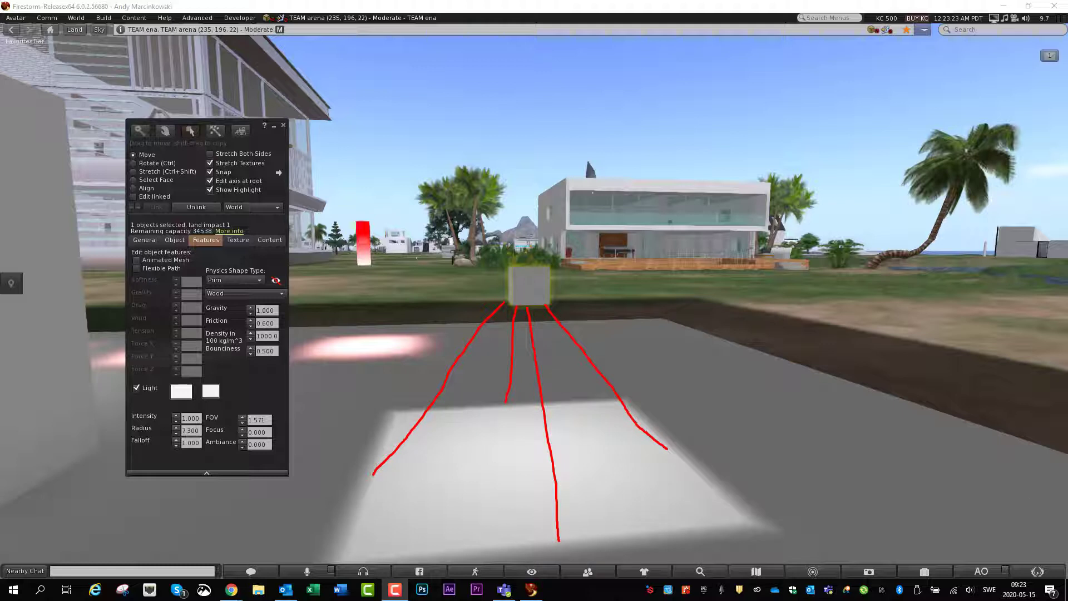
drag(542, 468, 710, 522)
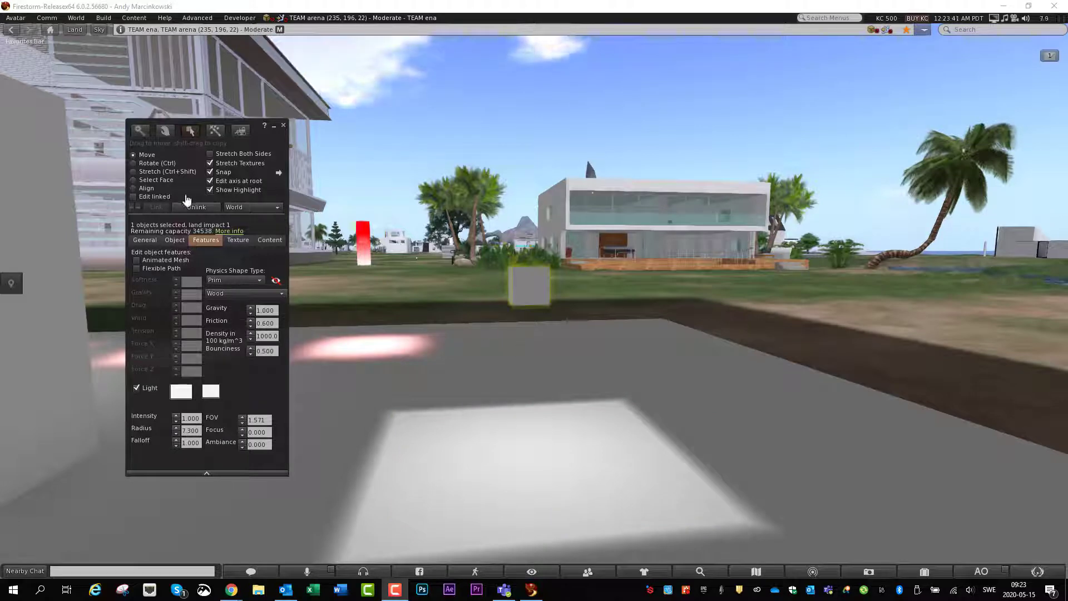
- Edit the cube again and increase its light radius to 20
click(190, 132)
alt+click(529, 295)
mouse_move(537, 305)
alt+mouse_down()
mouse_move(551, 313)
mouse_move(537, 307)
alt+mouse_up()
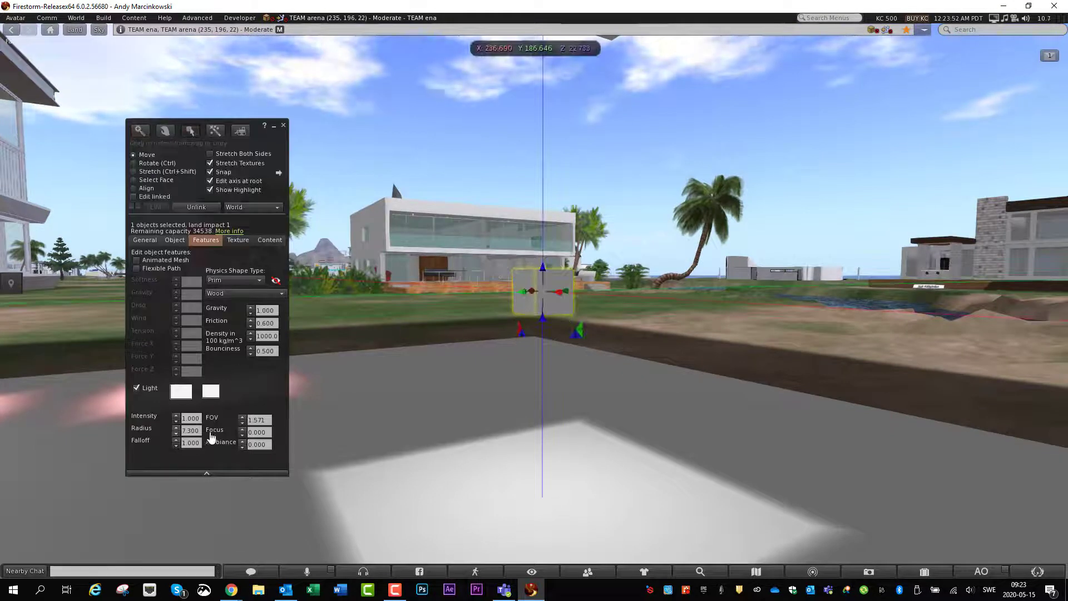
click(177, 428)
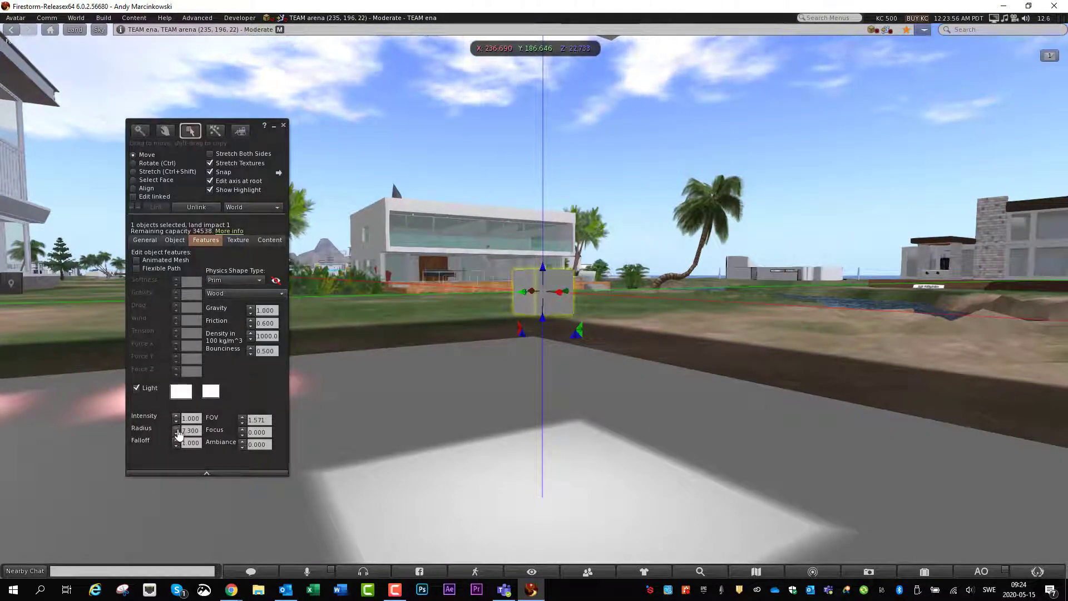
click(177, 429)
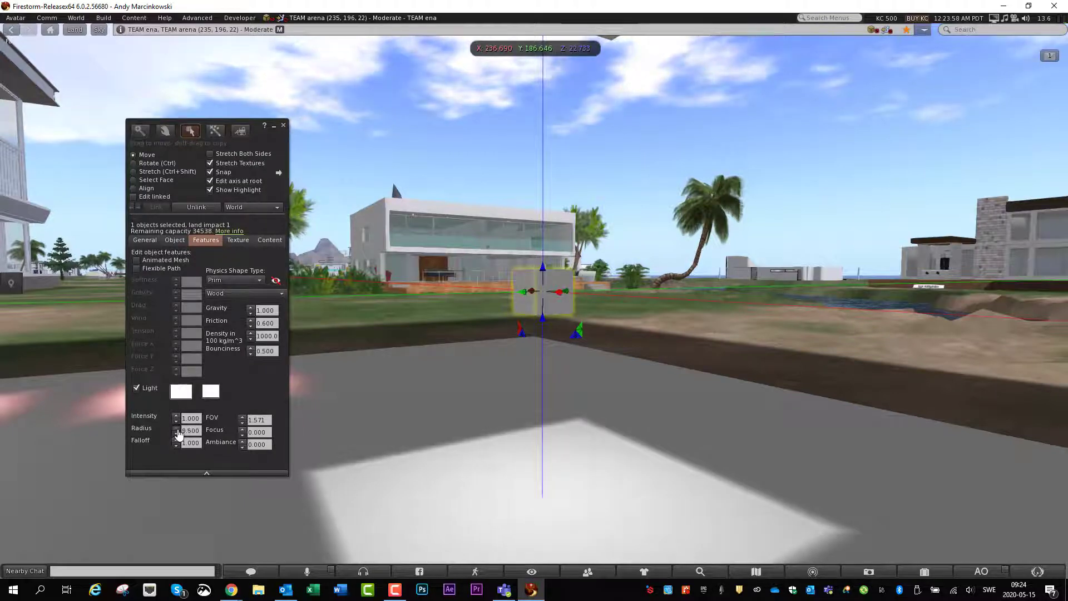
click(176, 428)
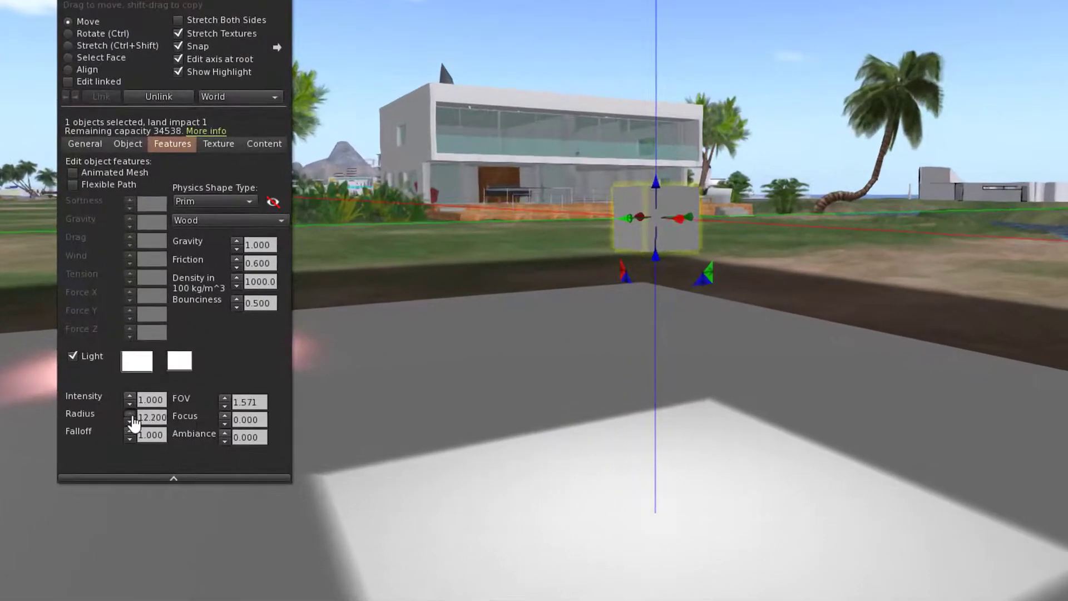
drag(135, 385, 144, 291)
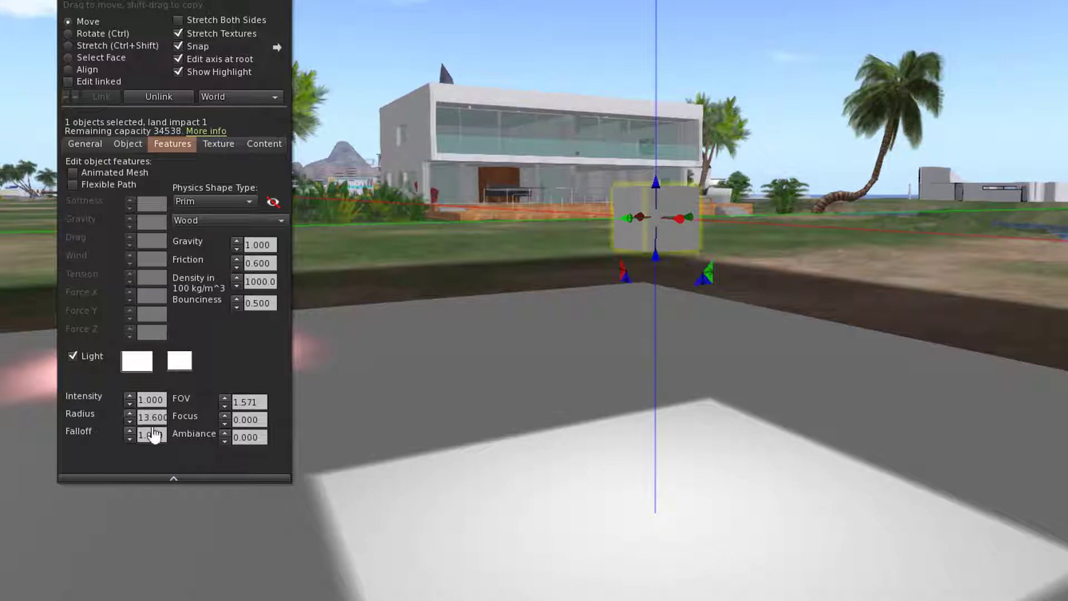
drag(139, 420, 194, 418)
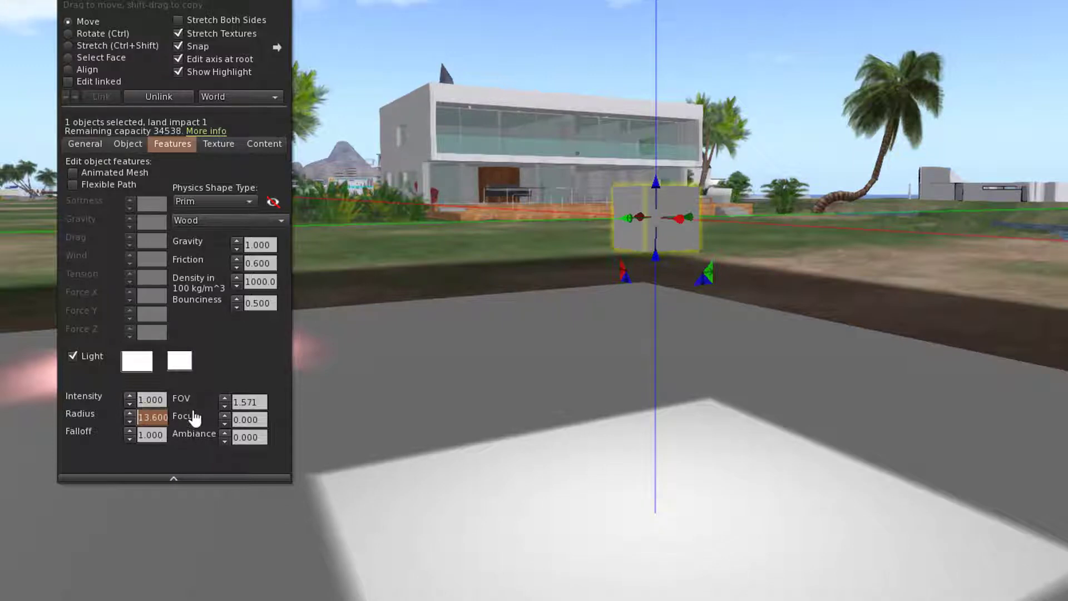
text(20)
key(Return)
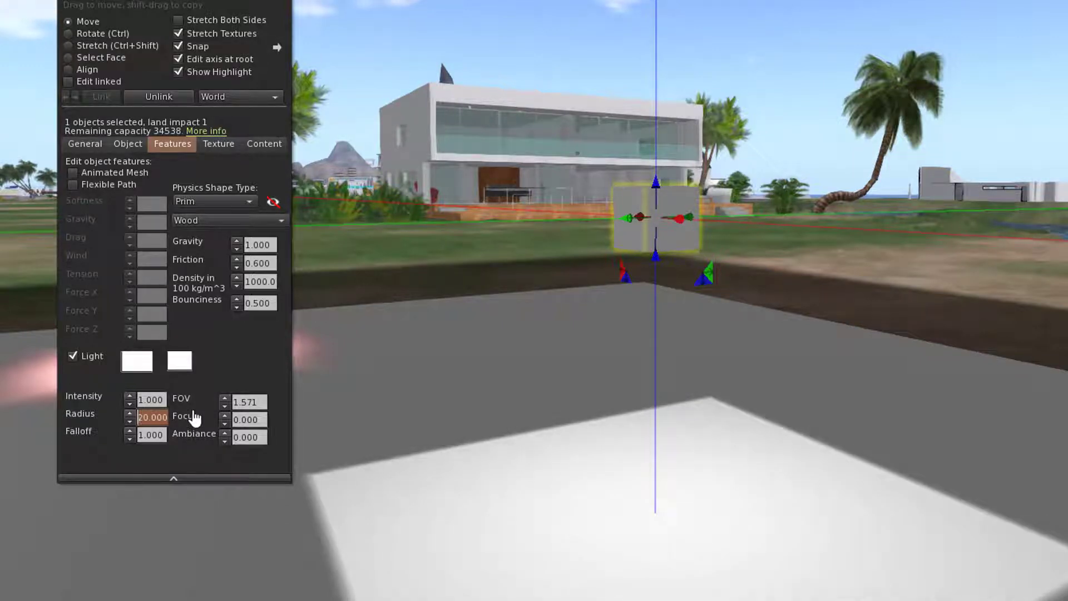
- Set the cube light's falloff to 0, and narrow its FOV to 0.571 before widening it to 2.571
click(129, 439)
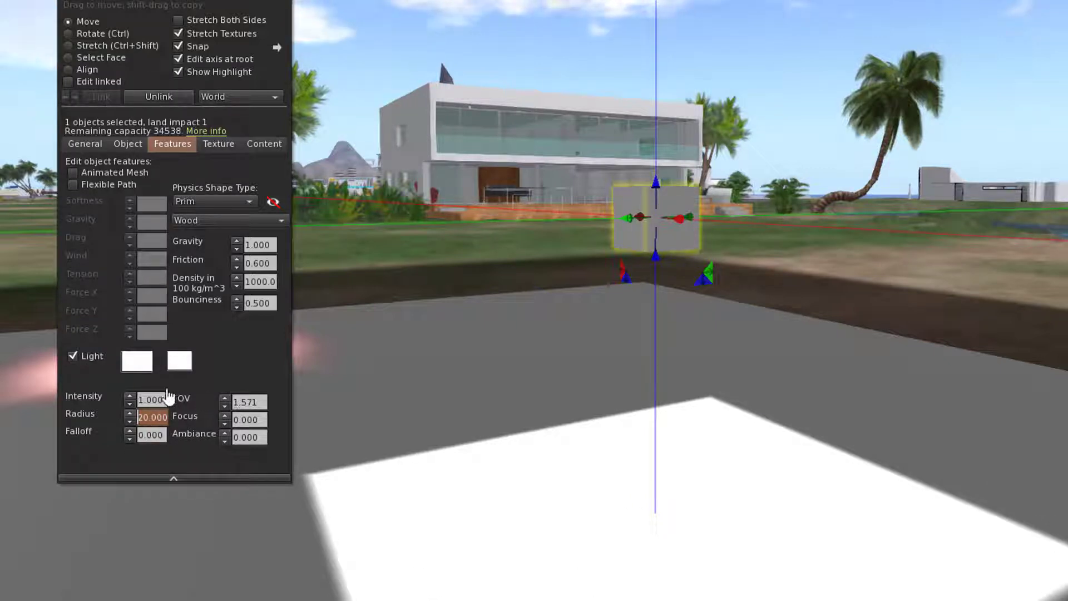
click(224, 408)
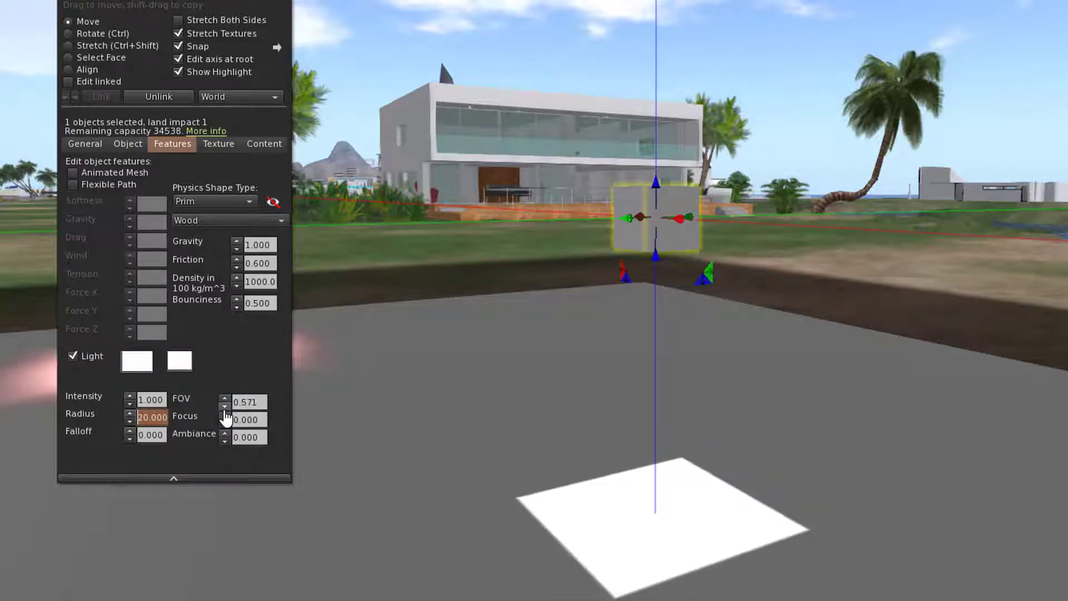
click(226, 399)
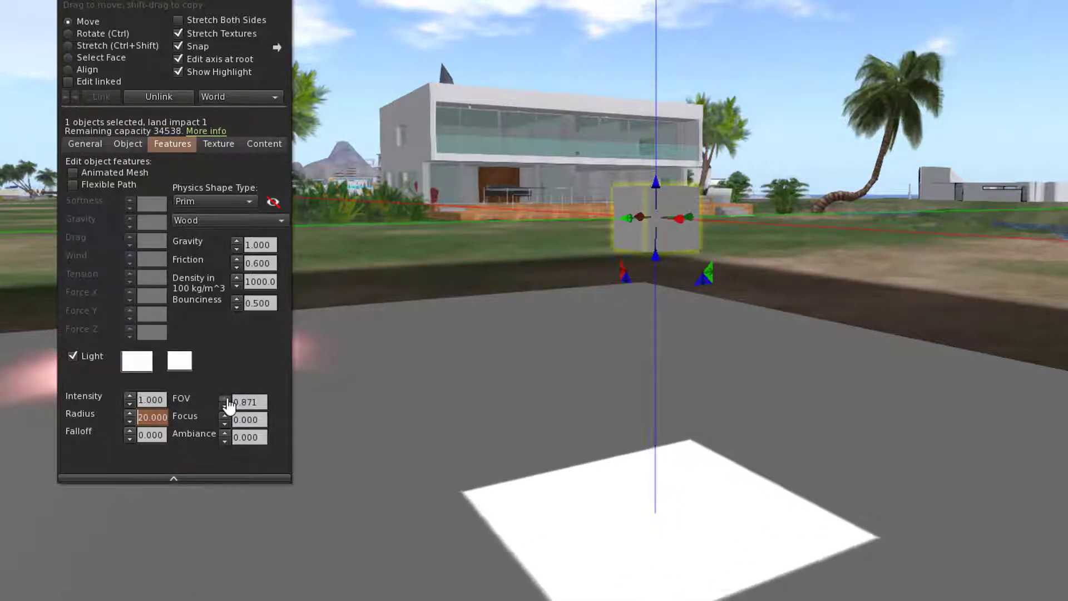
drag(227, 399, 228, 383)
alt+drag(643, 234, 662, 232)
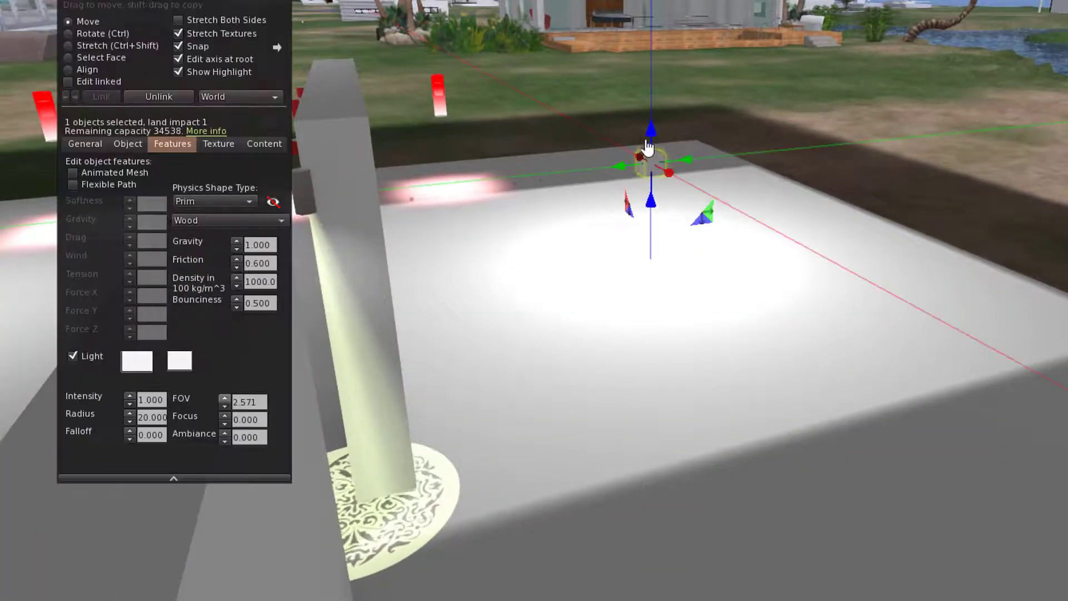
- Lower the cube closer to the floor and reduce its light's FOV to 2.071
drag(651, 132, 684, 172)
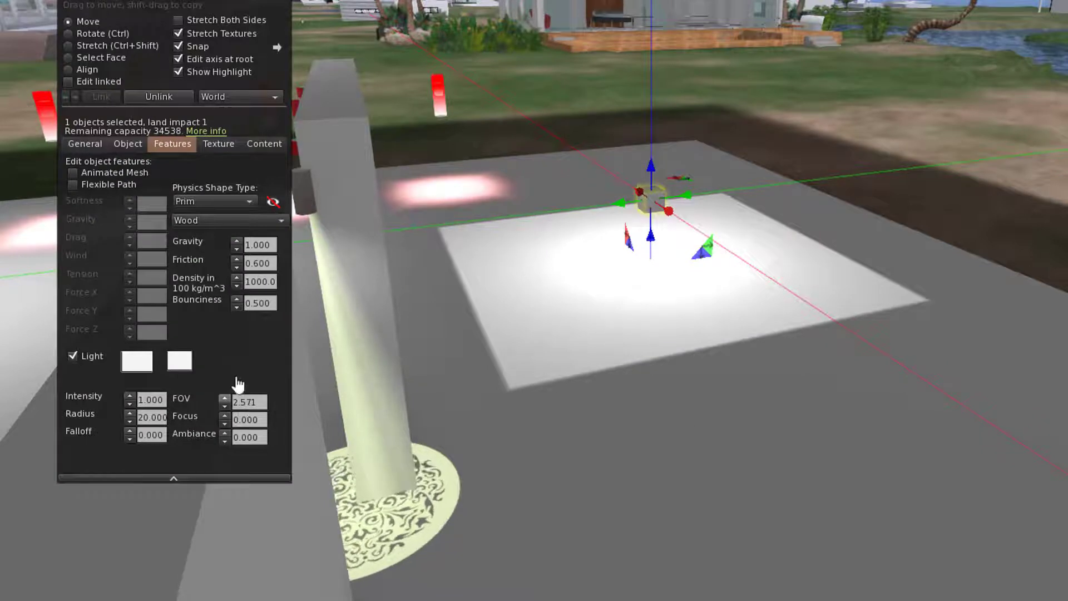
click(226, 407)
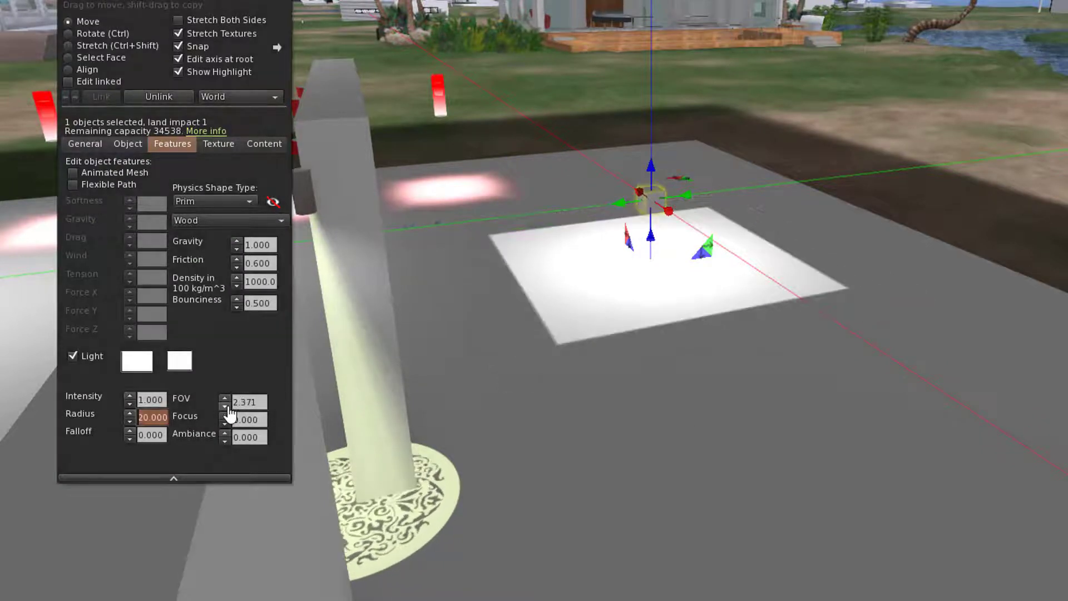
click(226, 407)
click(225, 407)
click(226, 407)
click(226, 407)
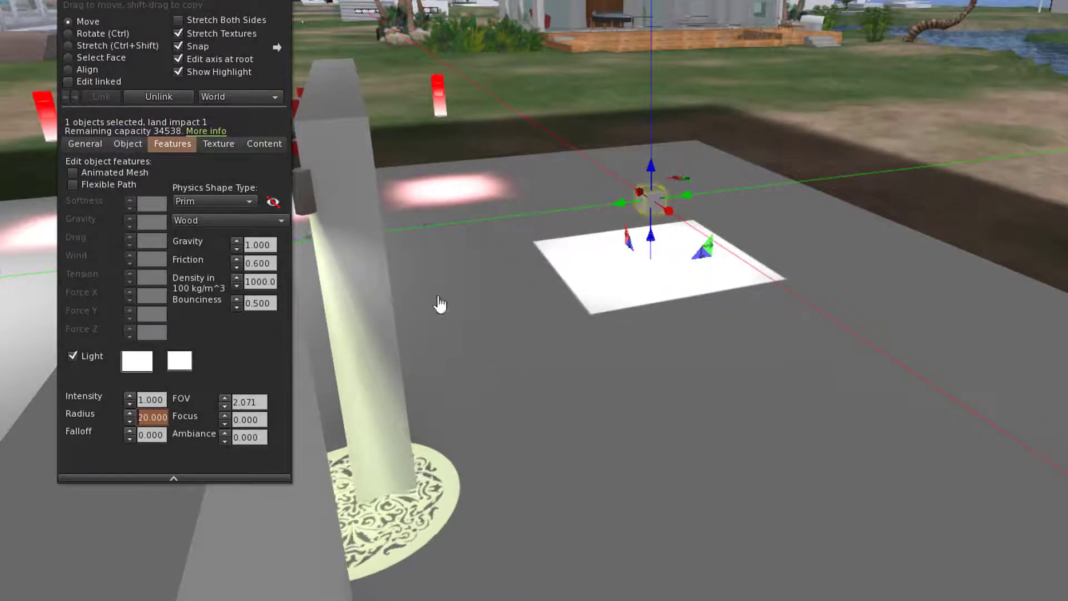
- Raise the cube light's focus to 8, and lower it to -20 to blur the edges of the projection
alt+drag(666, 207, 641, 276)
scroll(646, 239, up, 5)
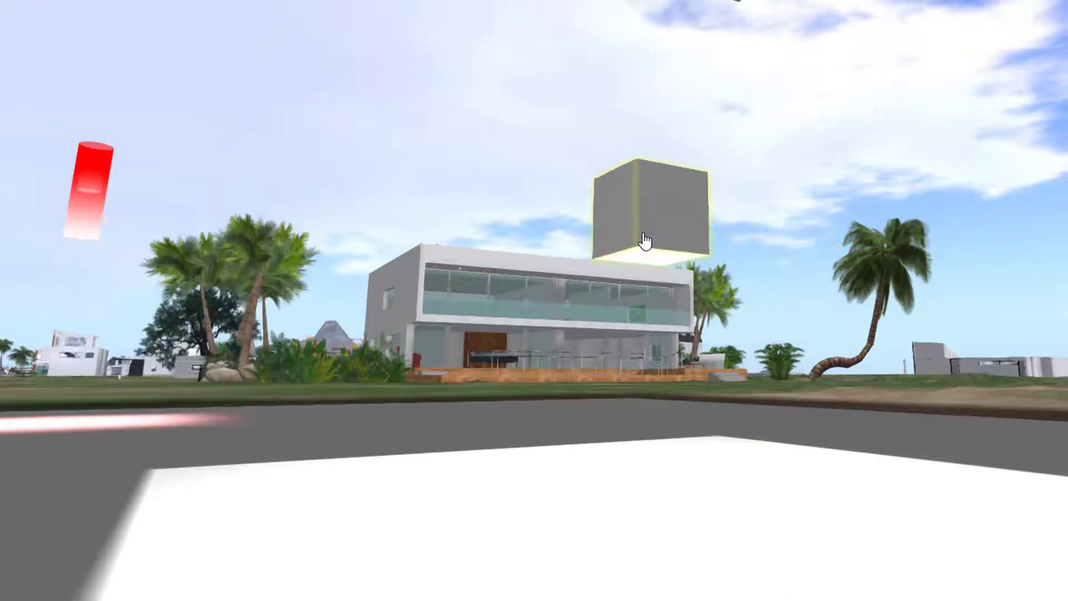
ctrl+alt+drag(642, 238, 635, 317)
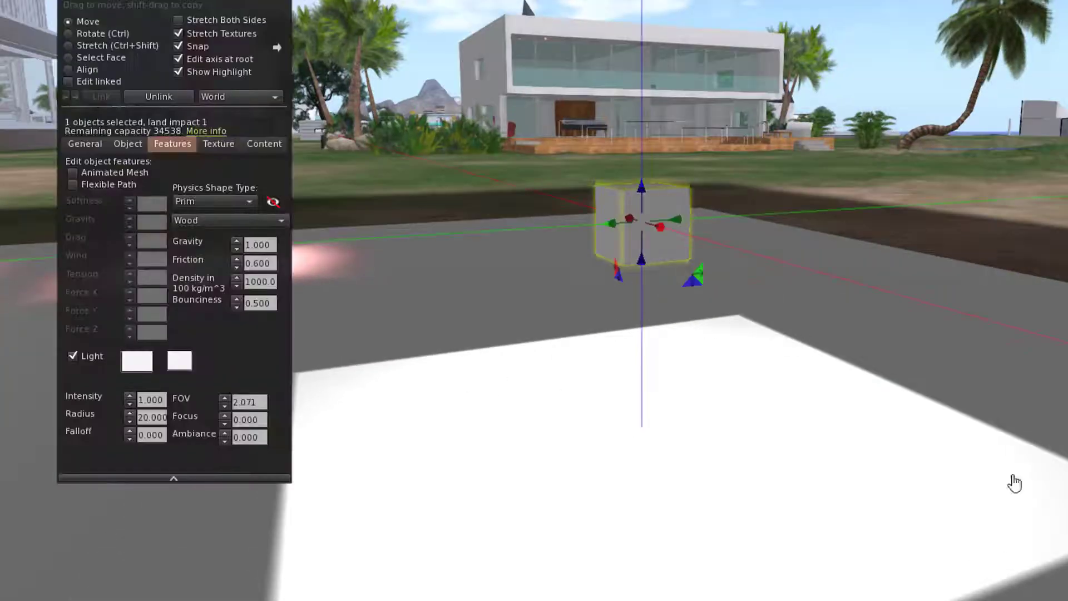
ctrl+alt+drag(644, 234, 643, 232)
ctrl+alt+drag(645, 241, 610, 278)
alt+drag(634, 185, 645, 250)
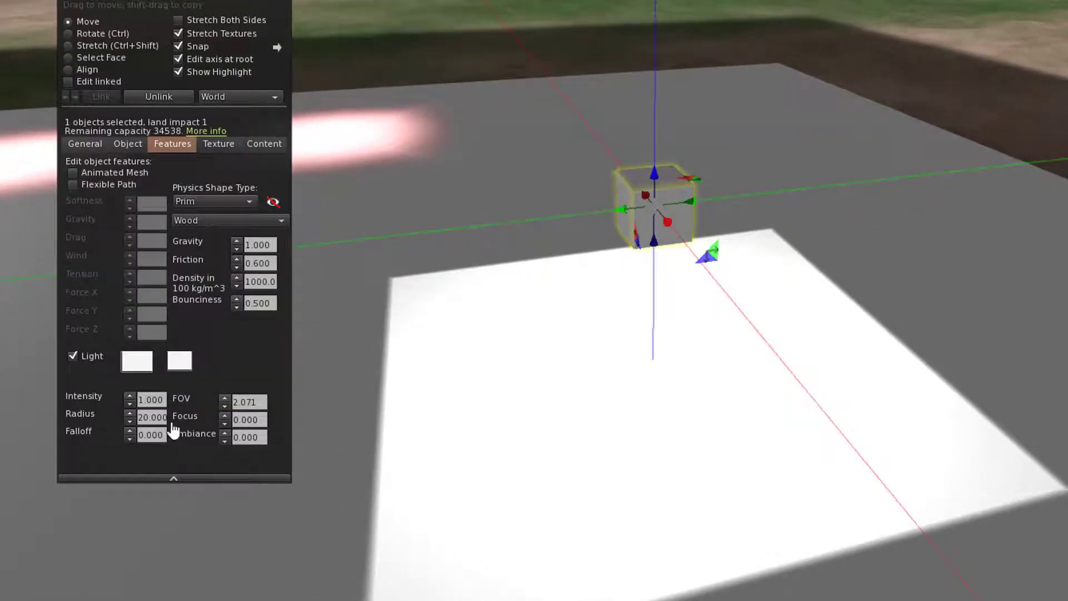
click(225, 417)
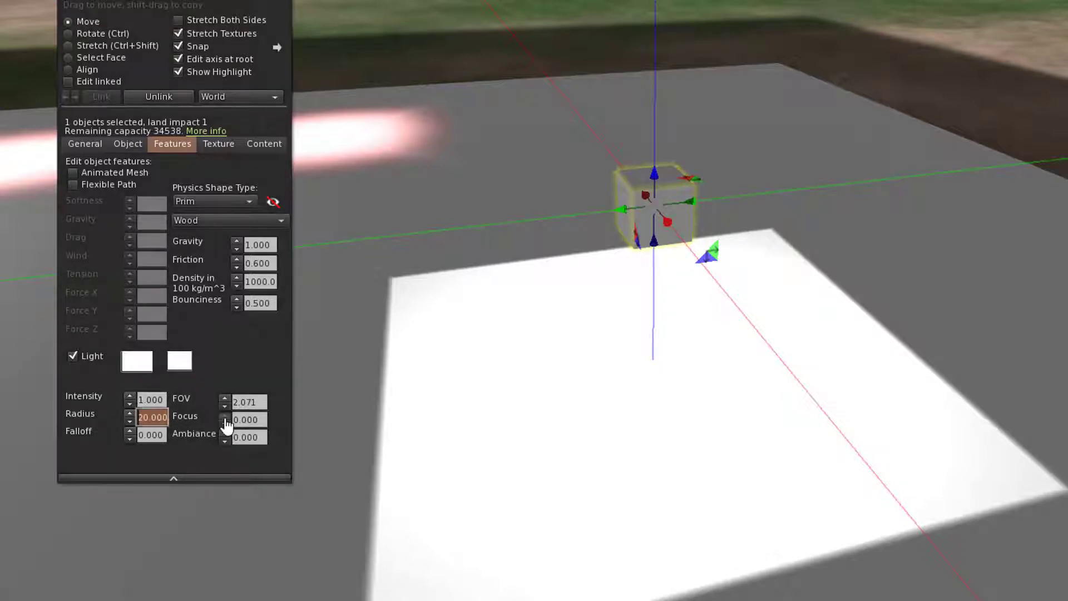
drag(224, 419, 367, 295)
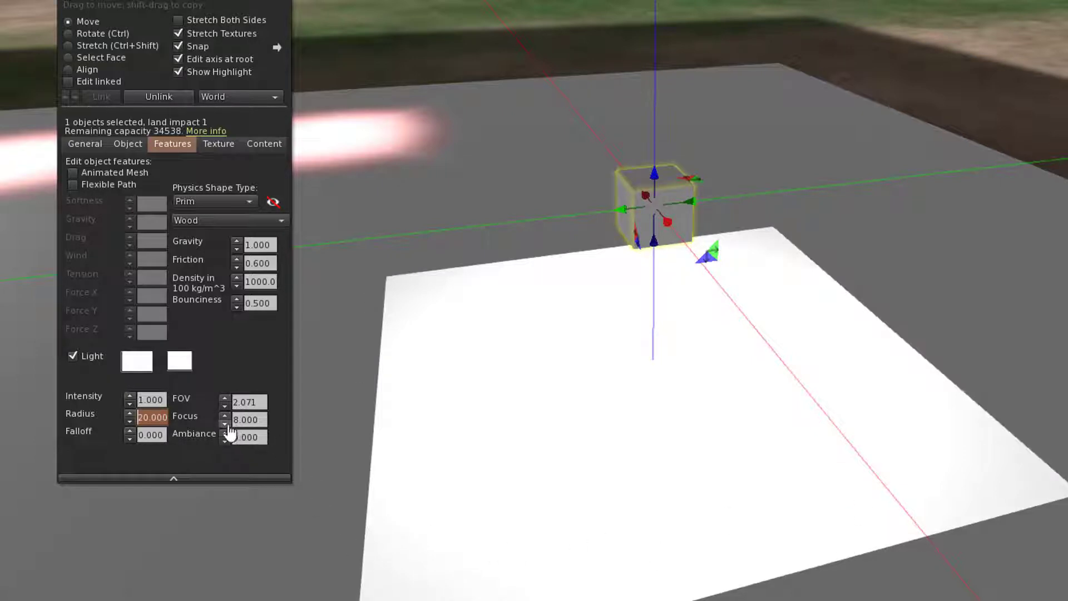
drag(228, 426, 227, 425)
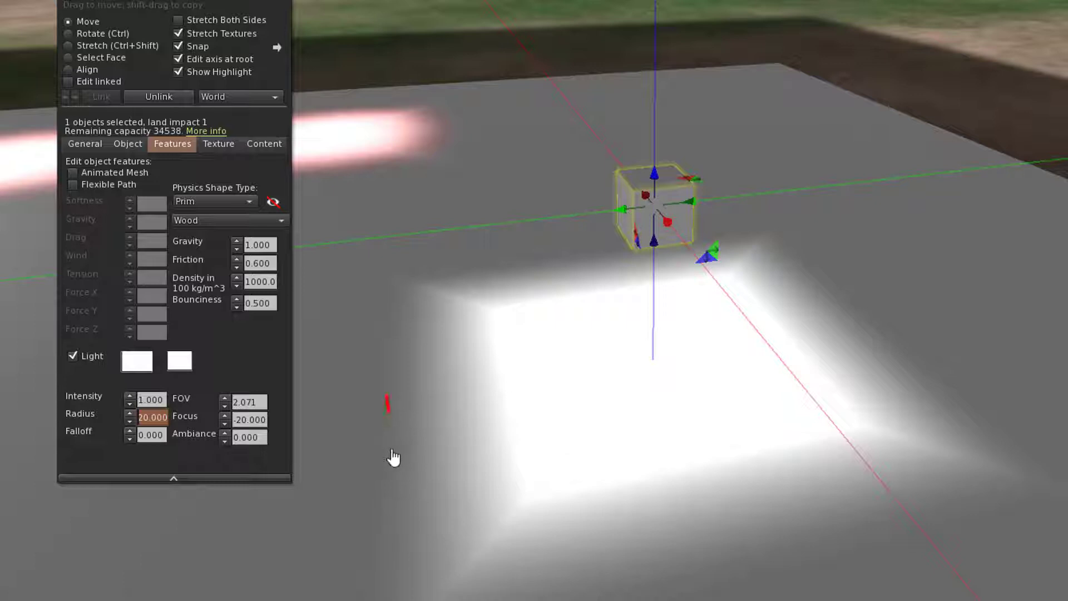
- Mark the width of the blurred edge beside the lit square with a red dimension line, and clear the drawing
drag(392, 449, 392, 457)
drag(506, 396, 505, 439)
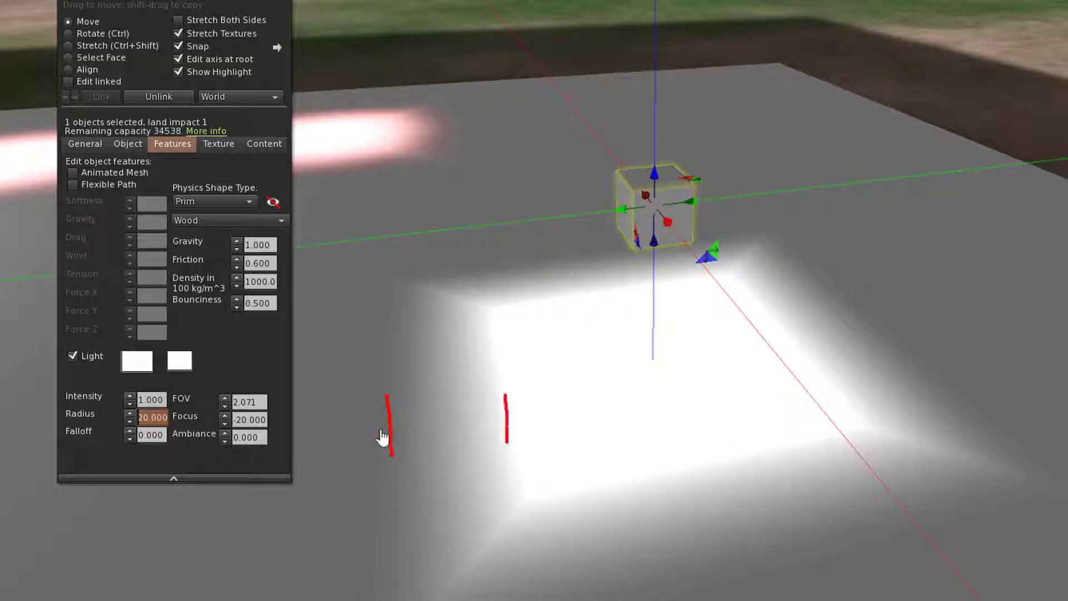
drag(380, 429, 507, 428)
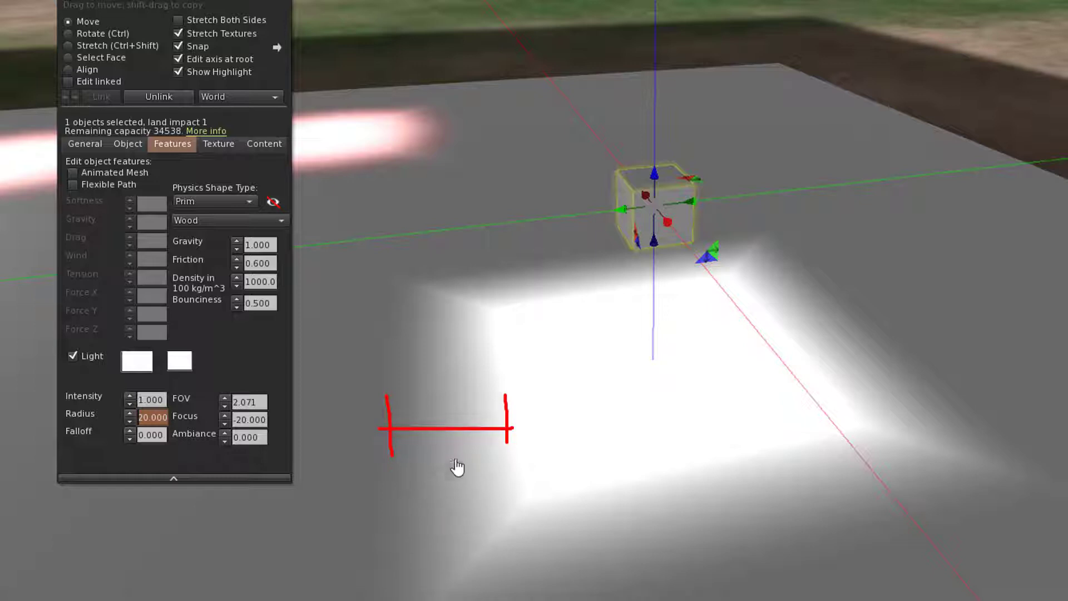
key(Escape)
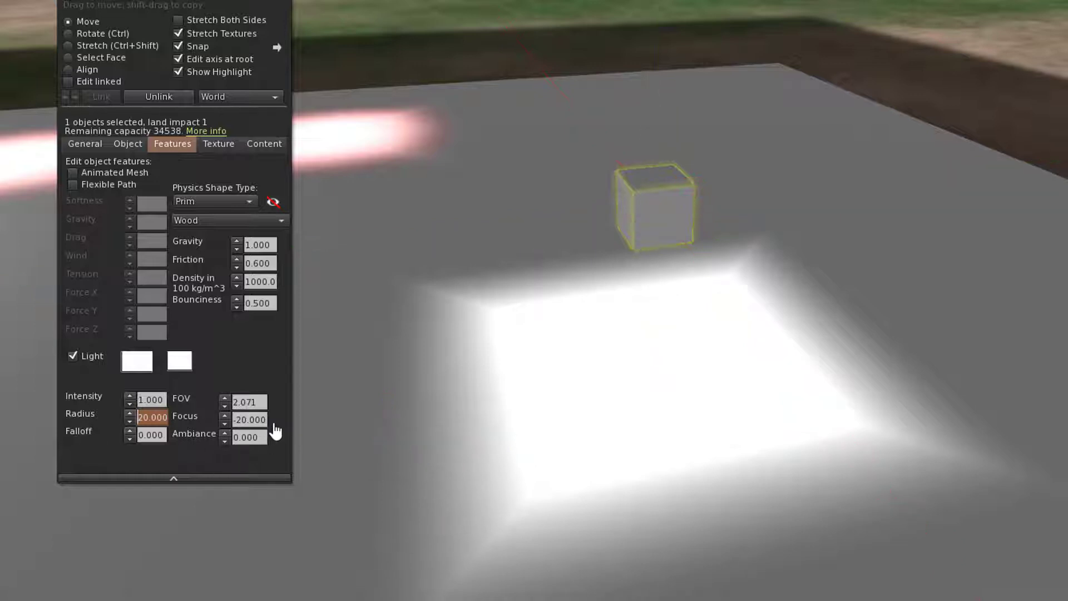
- Try focus values of 1 and 0 on the cube's light, and set the focus to 20 for sharp edges
click(634, 204)
drag(234, 421, 303, 416)
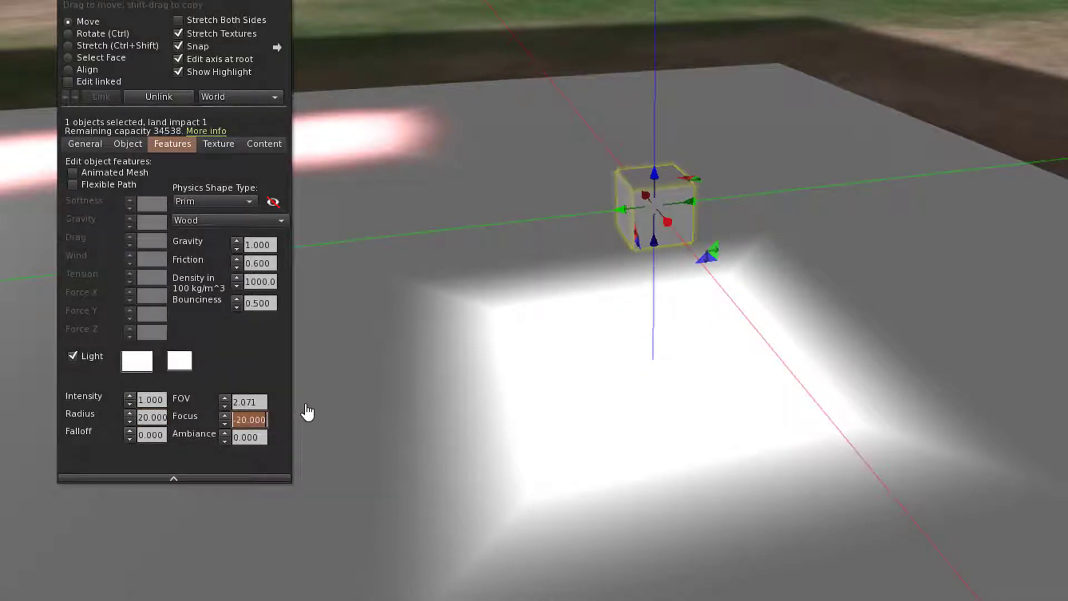
text(1)
key(Return)
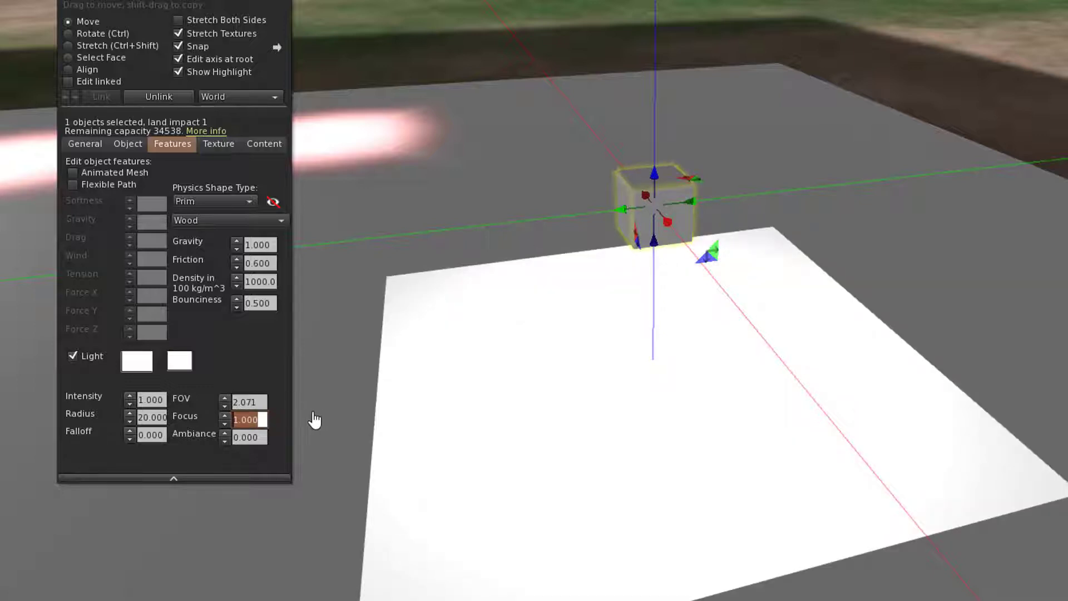
text(0)
key(Return)
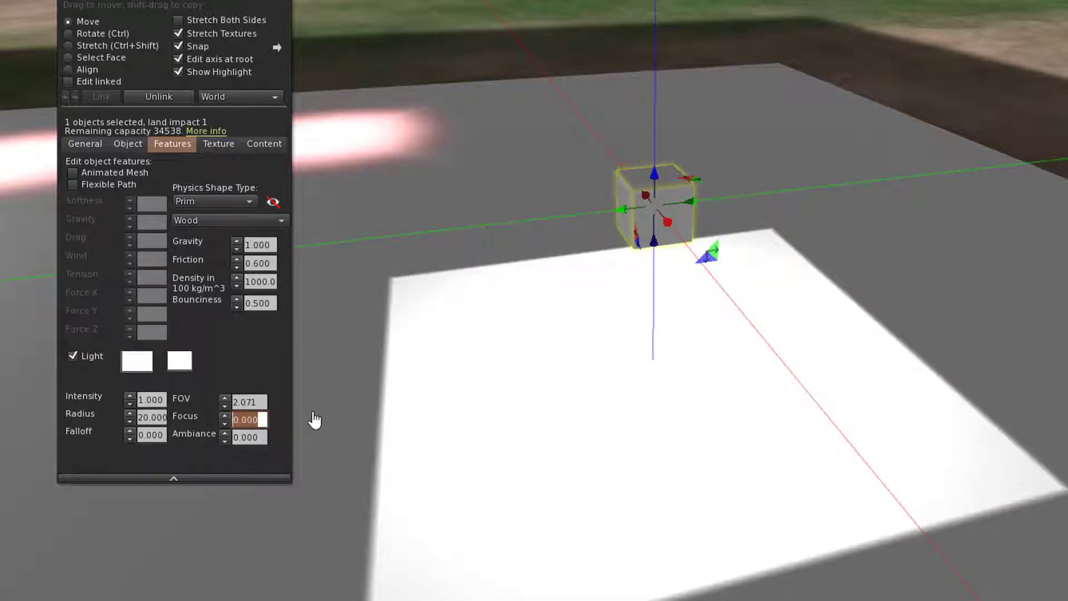
text(1)
key(Return)
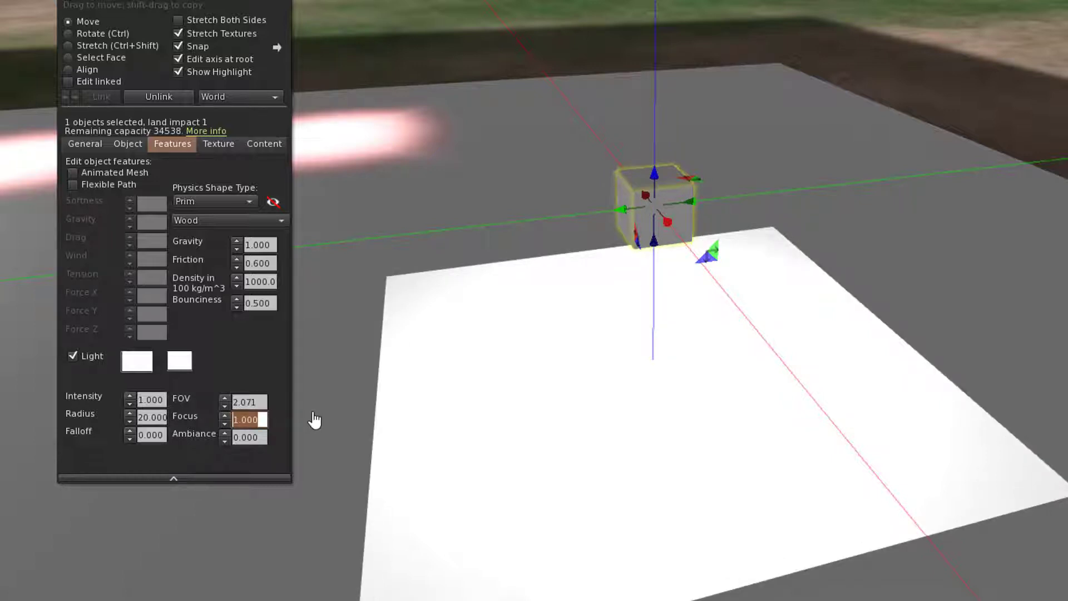
text(20)
key(Return)
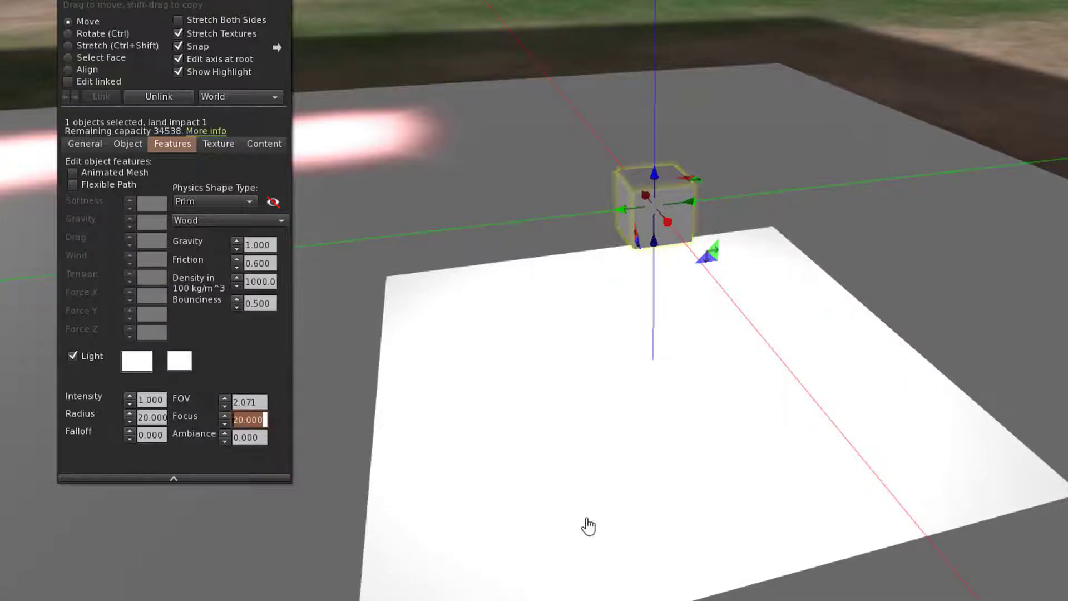
- Raise the cube higher above the floor to enlarge the lit square
key(alt)
drag(671, 234, 506, 149)
key(ctrl)
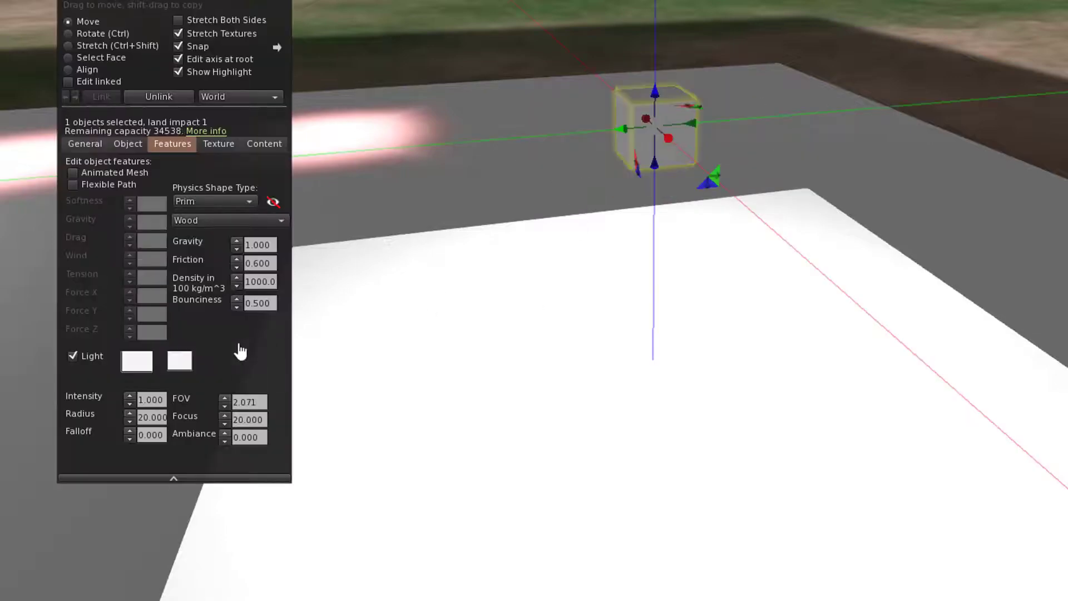
- Lower the FOV of the cube's light to 1.371, and move the edit window away from the cube and its lit square
click(224, 407)
click(225, 407)
click(224, 407)
click(224, 407)
click(224, 407)
click(224, 408)
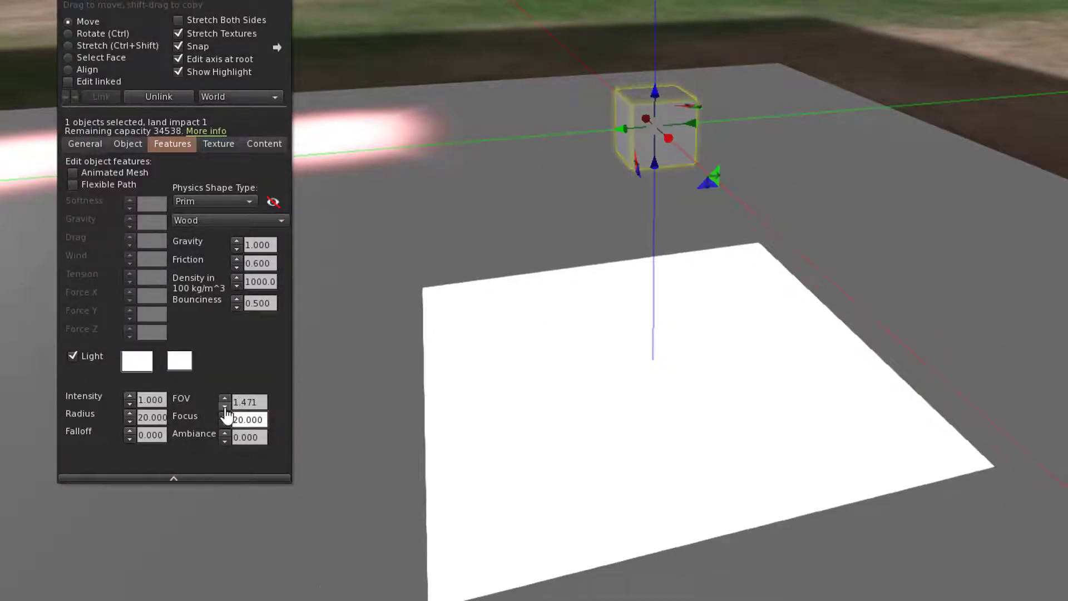
click(224, 408)
alt+drag(676, 116, 596, 268)
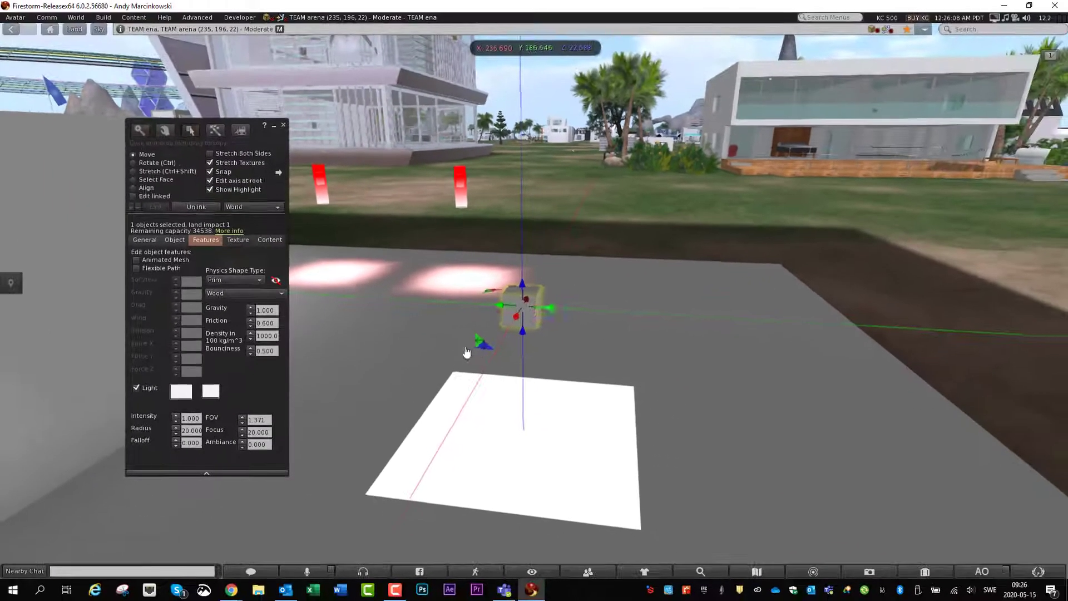
drag(273, 147, 949, 204)
key(ctrl)
drag(529, 260, 523, 203)
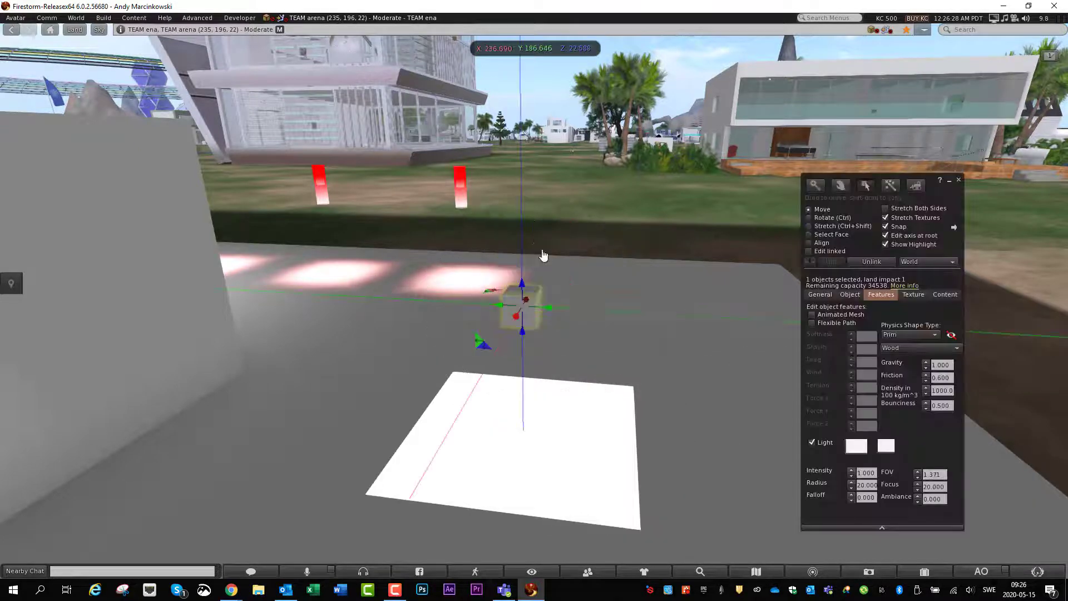
mouse_move(531, 309)
alt+mouse_down()
mouse_move(522, 312)
mouse_move(535, 307)
mouse_move(535, 325)
alt+mouse_up()
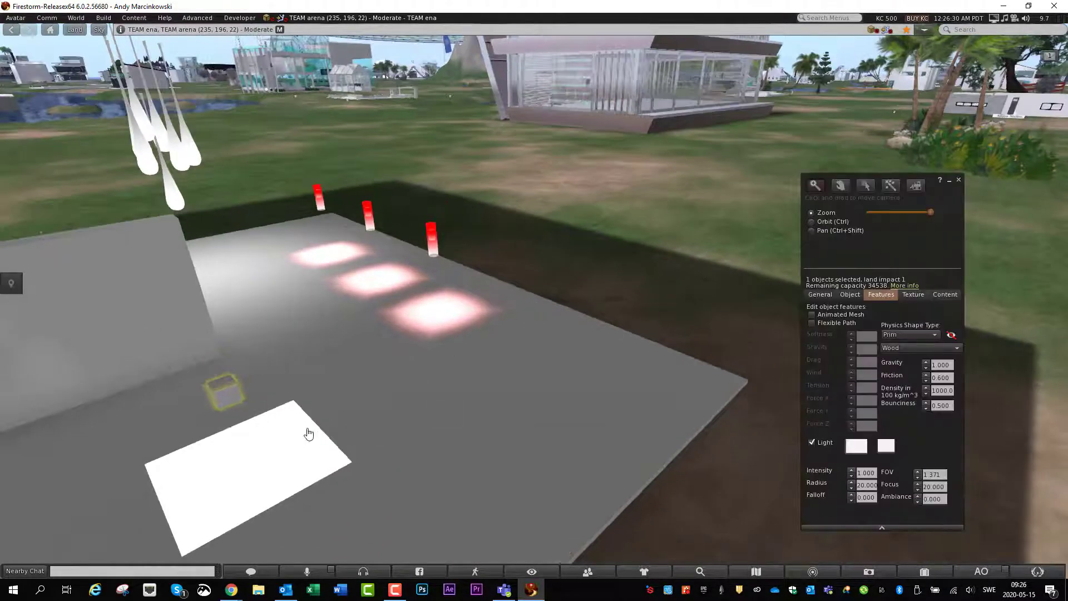
alt+drag(225, 396, 537, 302)
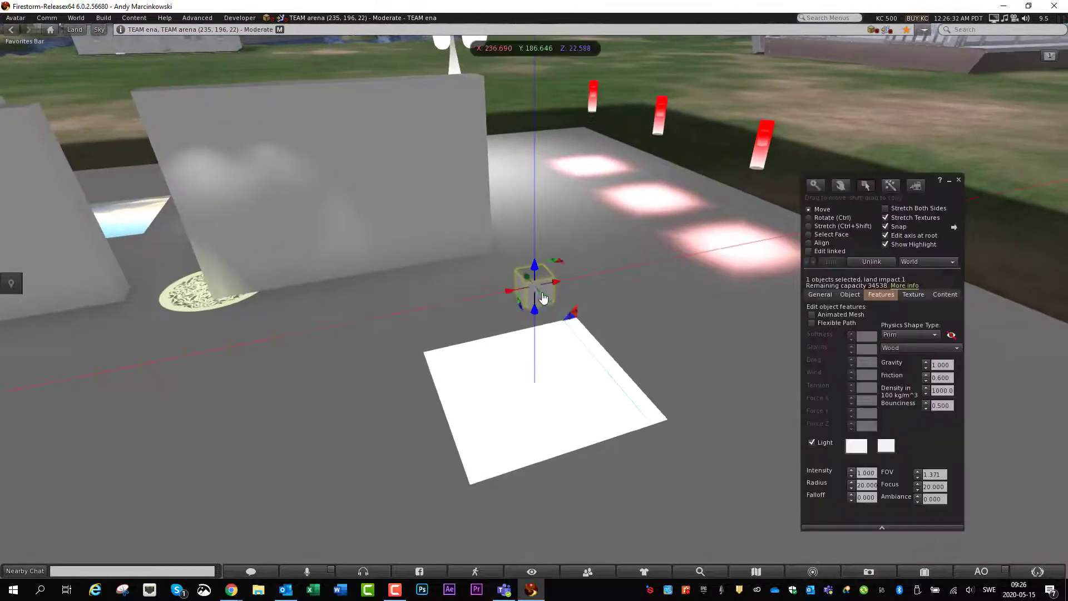
key(ctrl)
drag(523, 260, 537, 189)
- Select the cube's bottom face and set its glow to 0.20
mouse_move(537, 303)
alt+mouse_down()
mouse_move(545, 289)
mouse_move(536, 305)
mouse_move(546, 303)
alt+mouse_up()
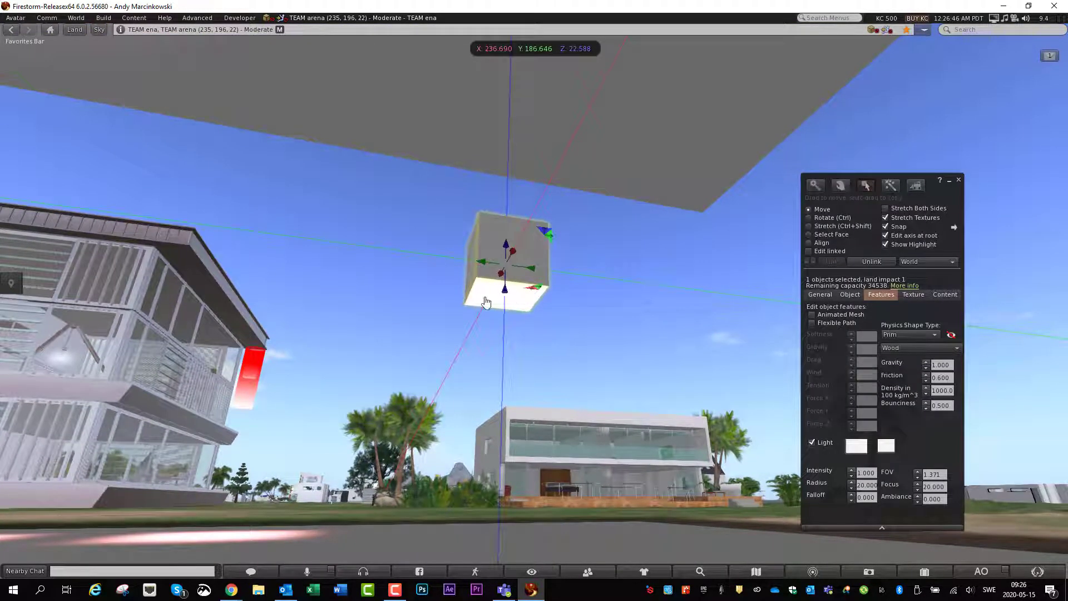
click(830, 235)
click(512, 300)
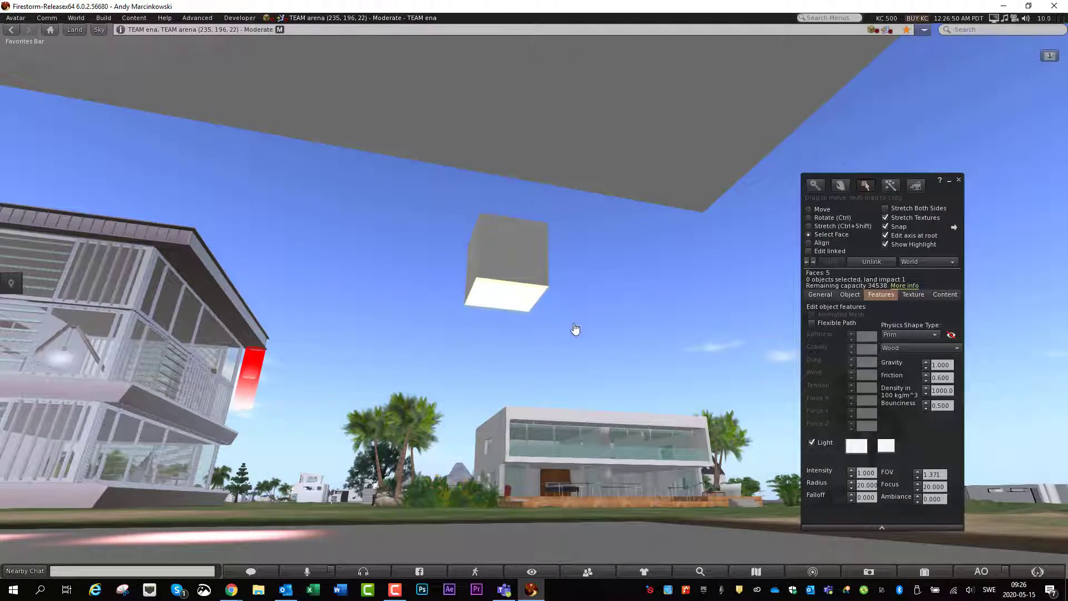
click(913, 296)
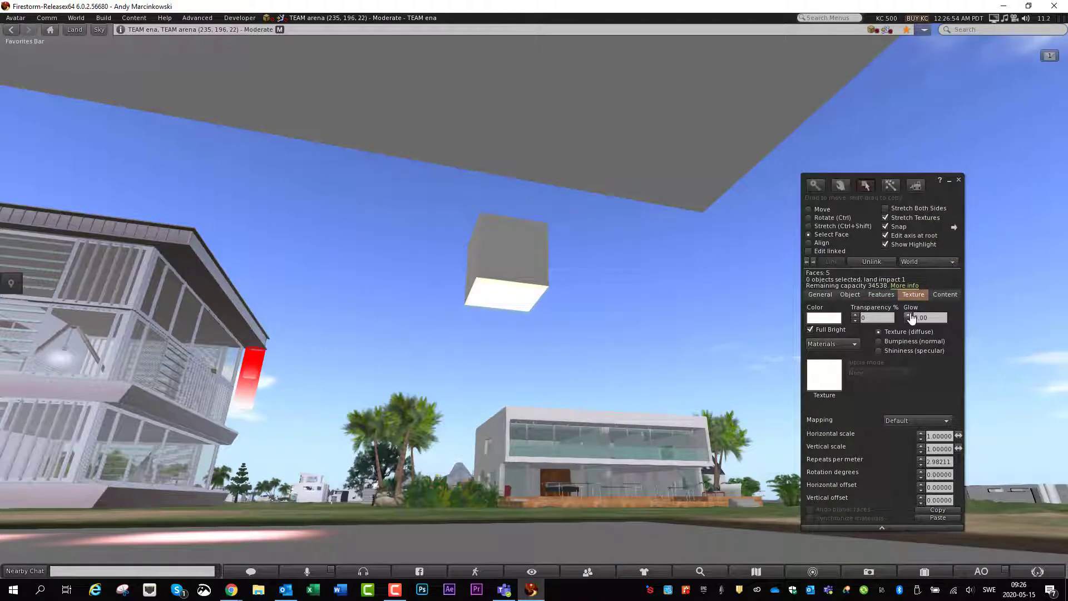
click(909, 315)
click(908, 316)
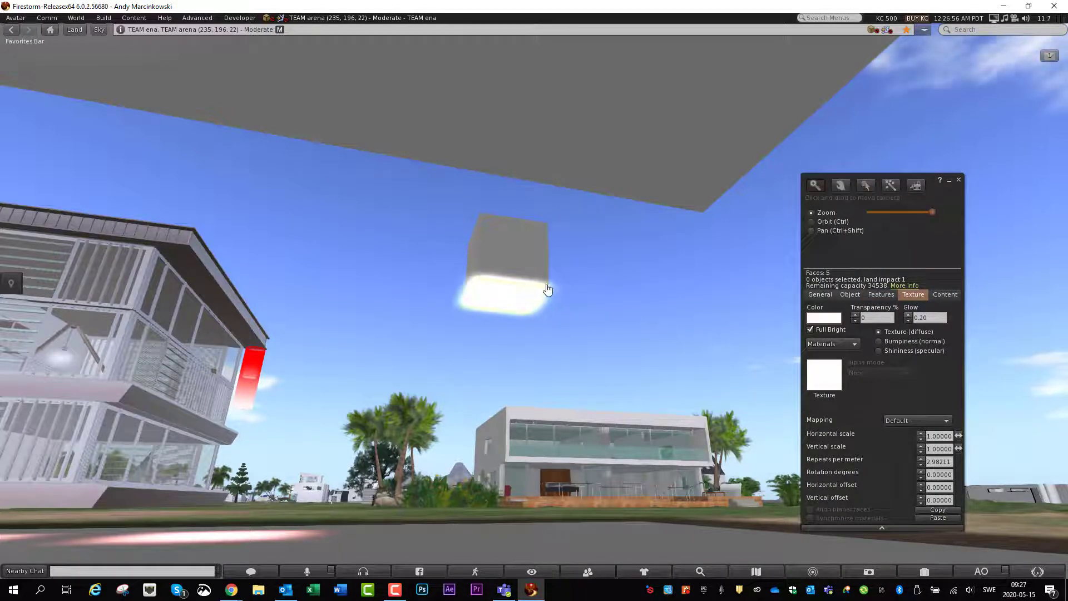
key(Escape)
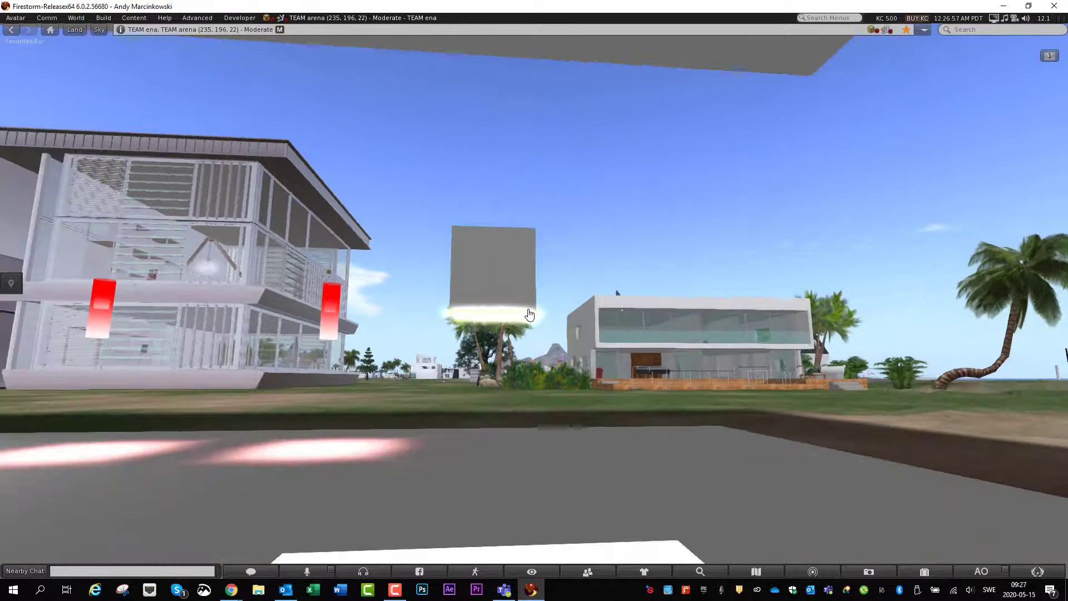
ctrl+alt+drag(529, 315, 557, 307)
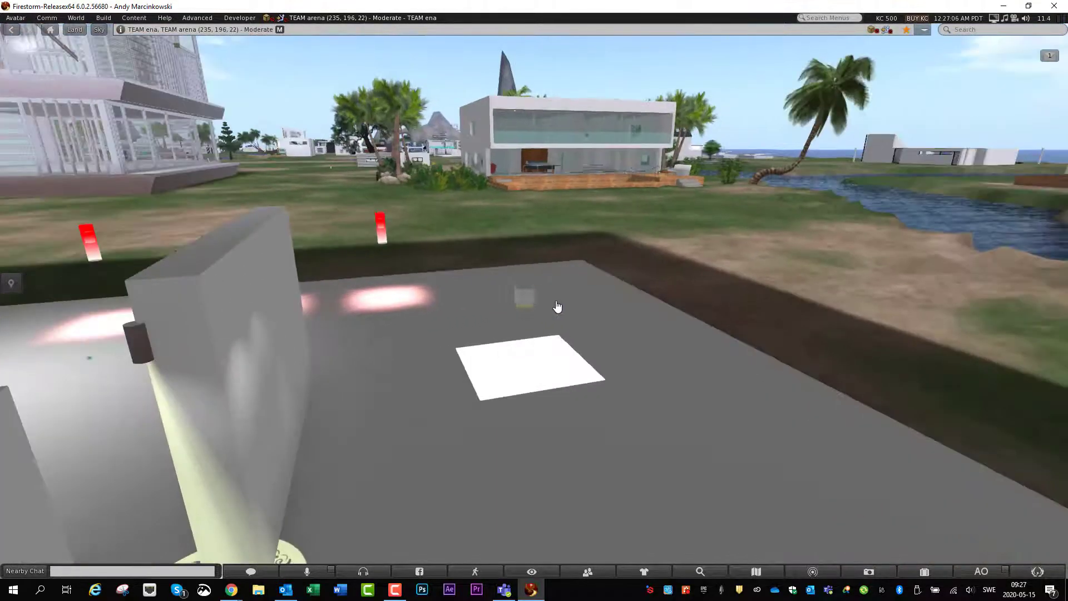
- Create a cylinder beside the lit square, and raise it above the floor with a blank white texture
key(ctrl+3)
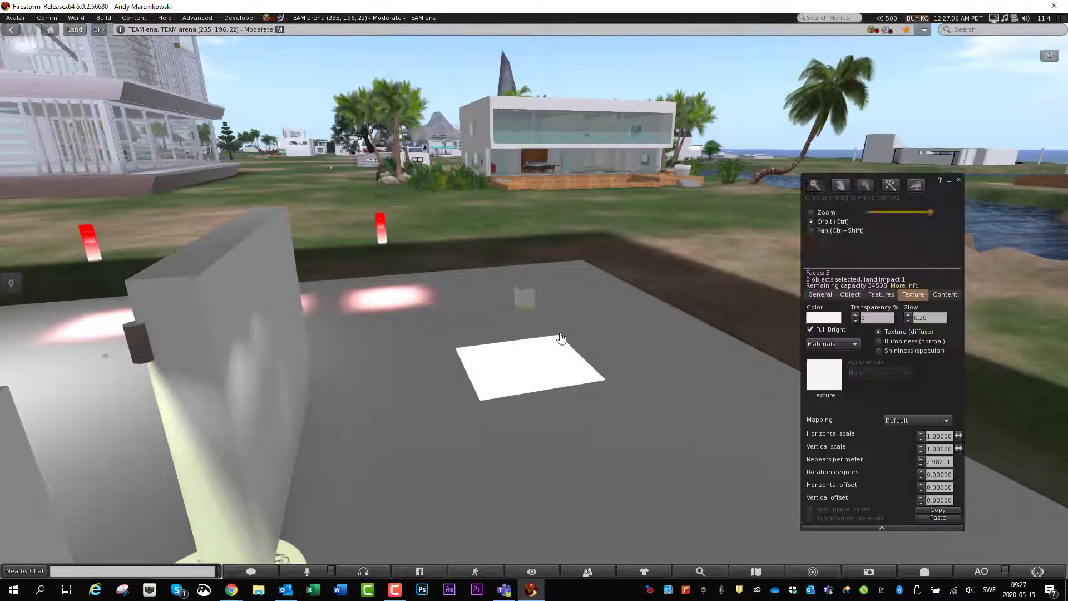
right_click(611, 443)
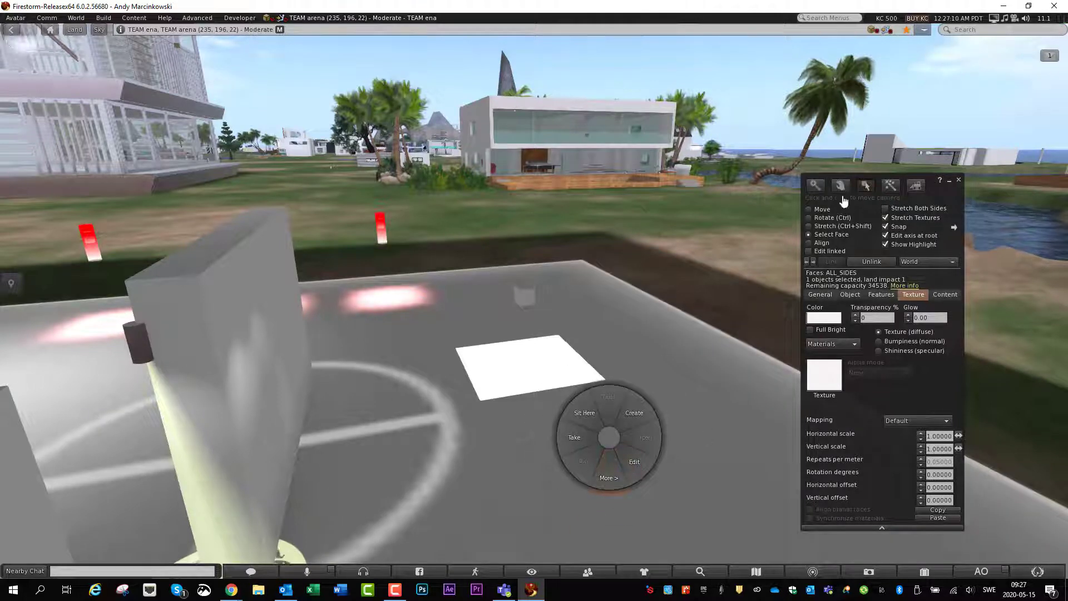
click(821, 210)
right_click(599, 426)
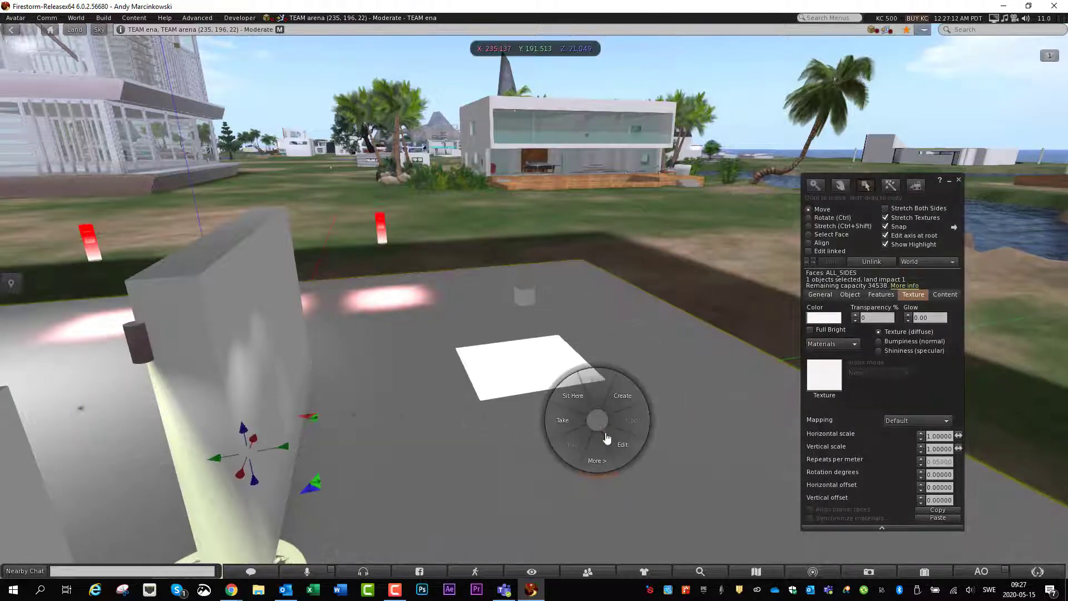
click(625, 405)
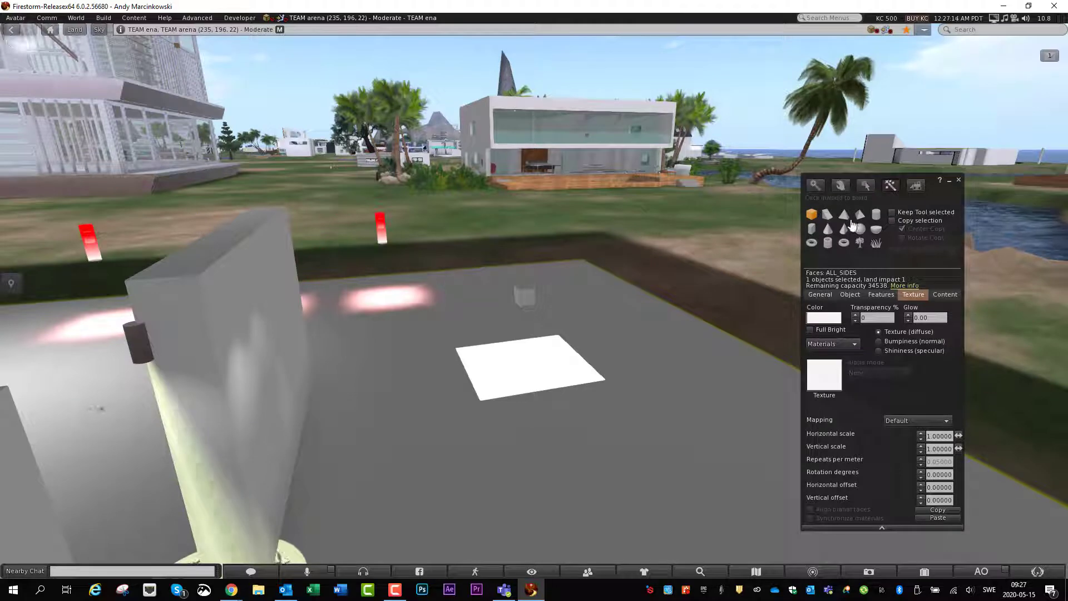
click(875, 214)
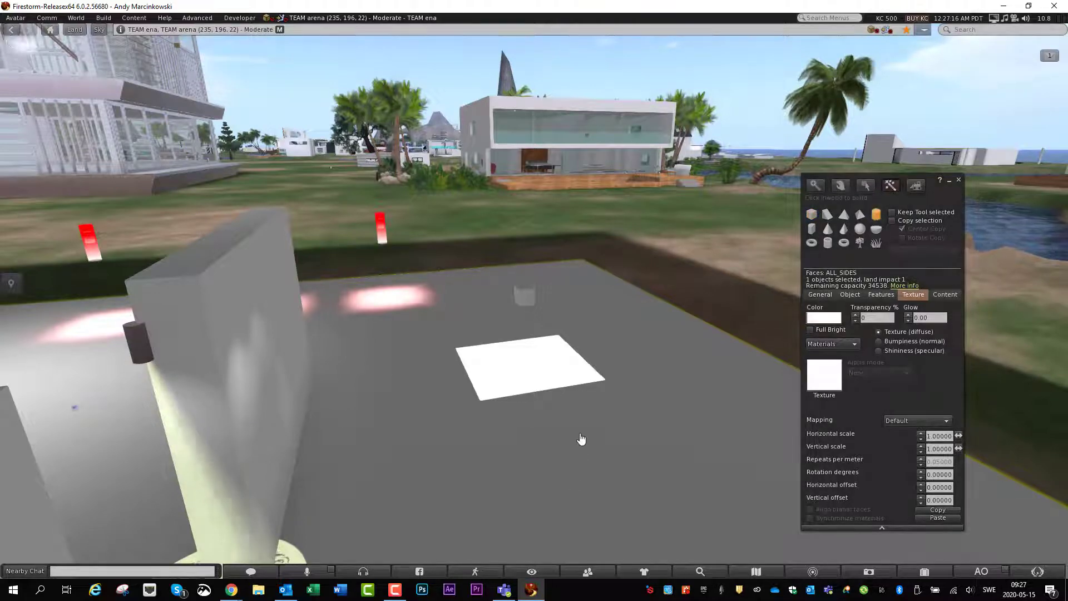
click(640, 353)
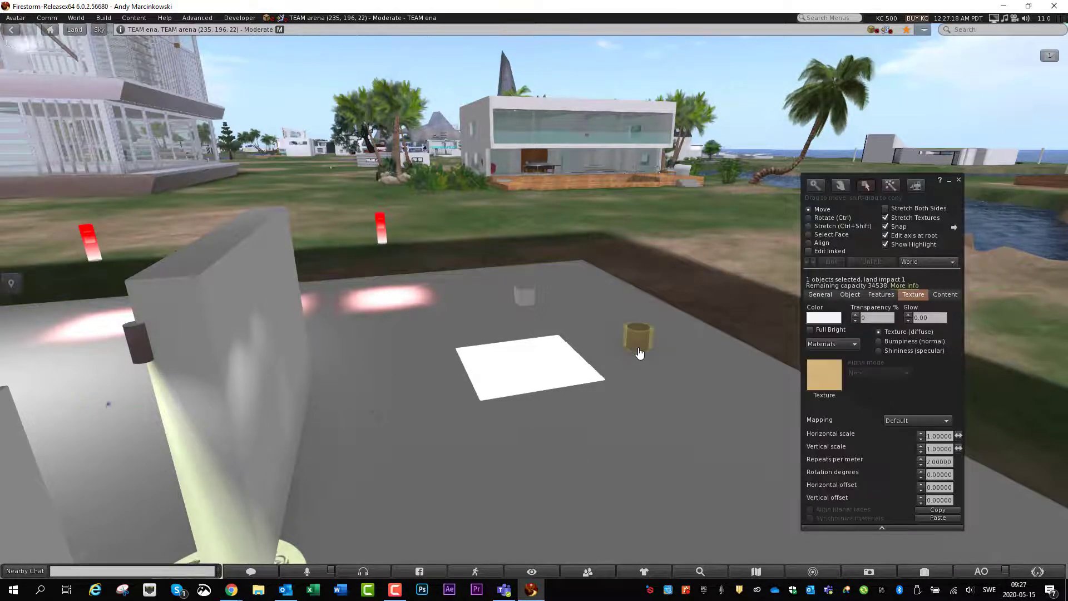
alt+drag(639, 349, 557, 6)
click(534, 303)
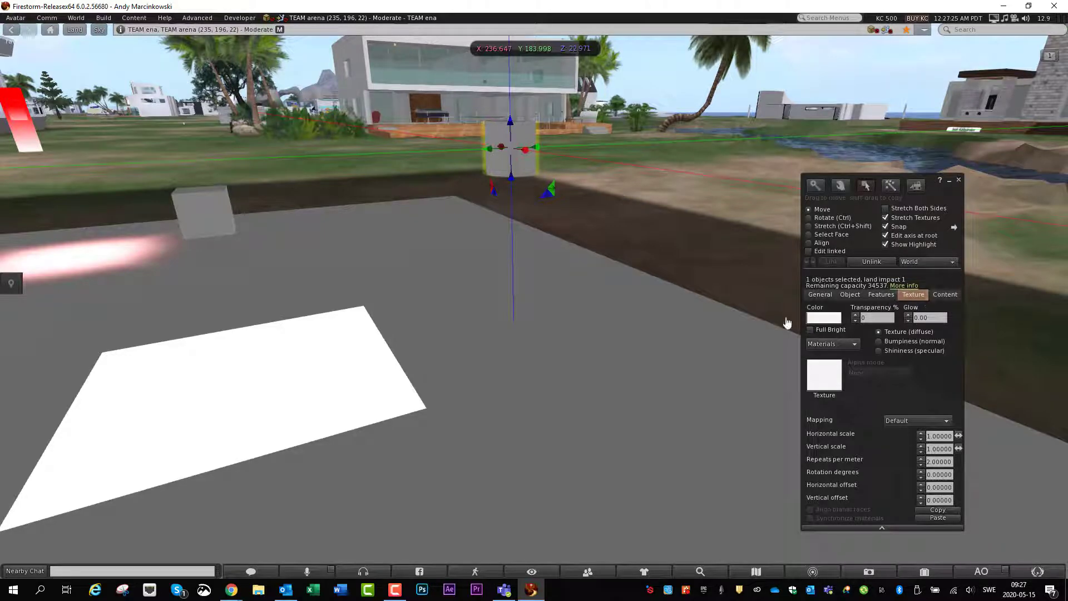
- Make the cylinder's bottom face full bright and set its glow to 0.20
click(818, 236)
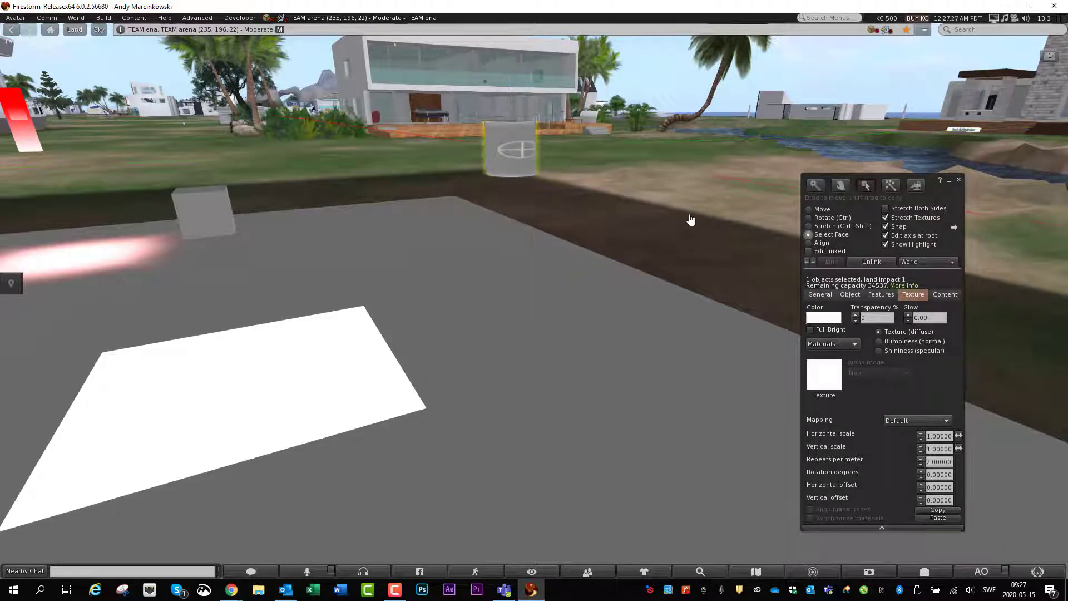
alt+drag(510, 161, 536, 303)
click(533, 336)
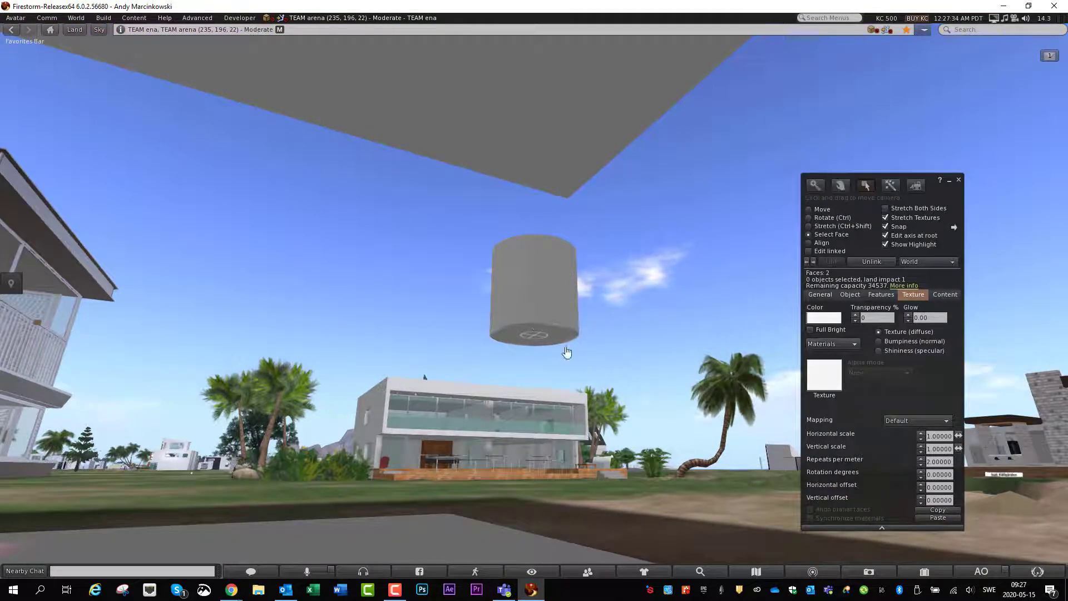
click(810, 330)
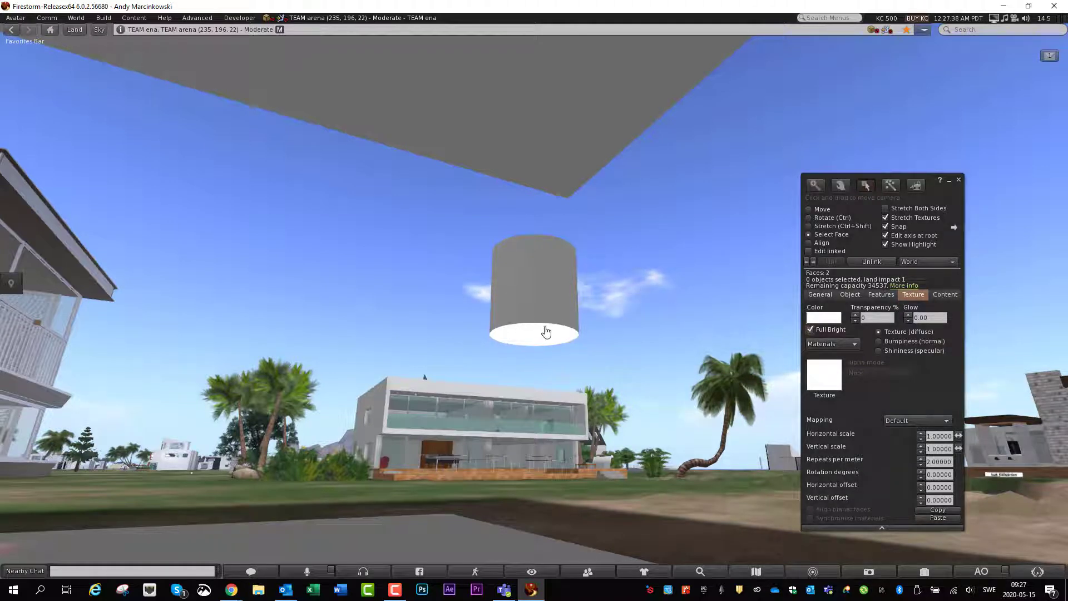
click(908, 315)
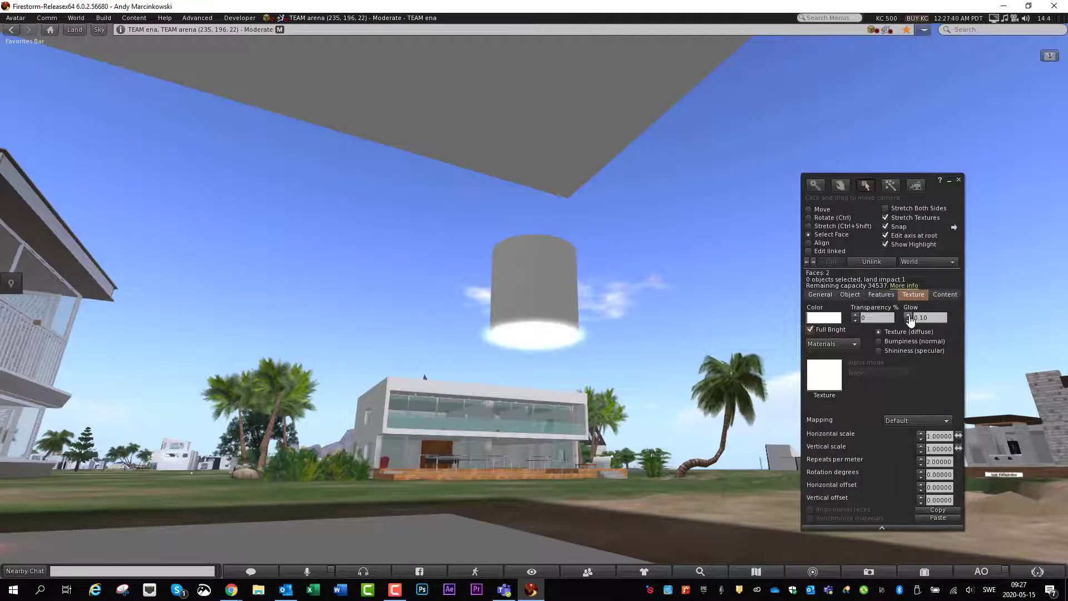
click(908, 315)
alt+drag(527, 319, 500, 401)
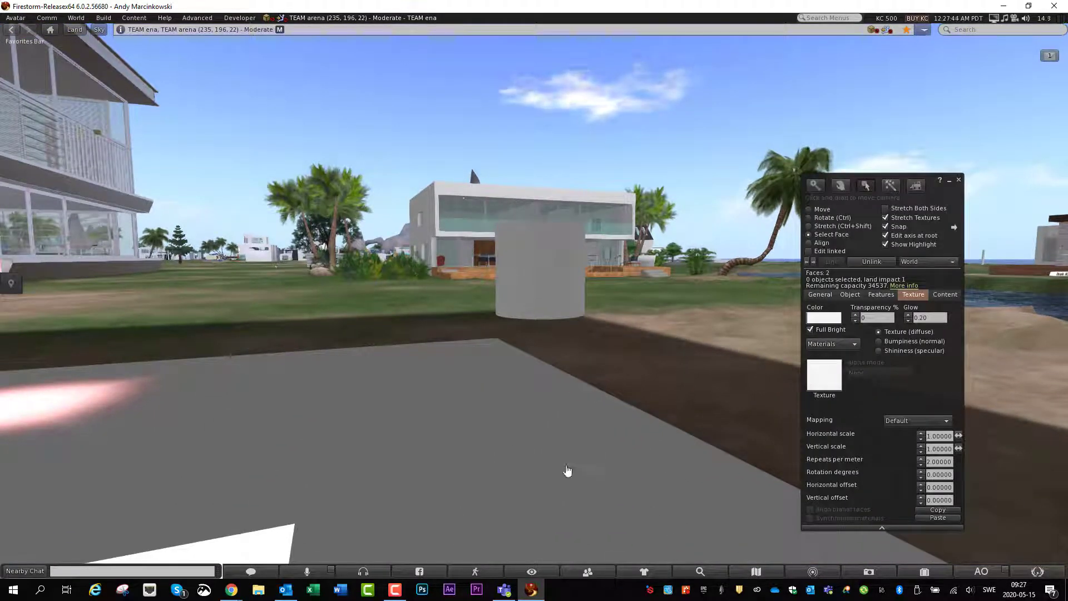
ctrl+alt+drag(536, 307, 577, 272)
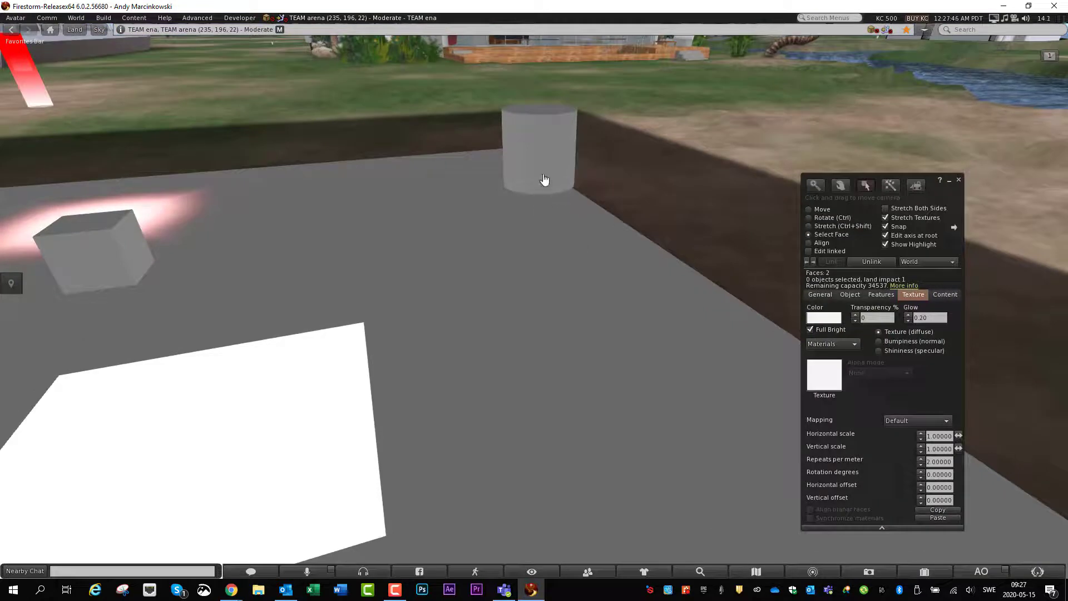
- Turn on the cylinder's light feature and reduce its light radius to 2.800
click(881, 294)
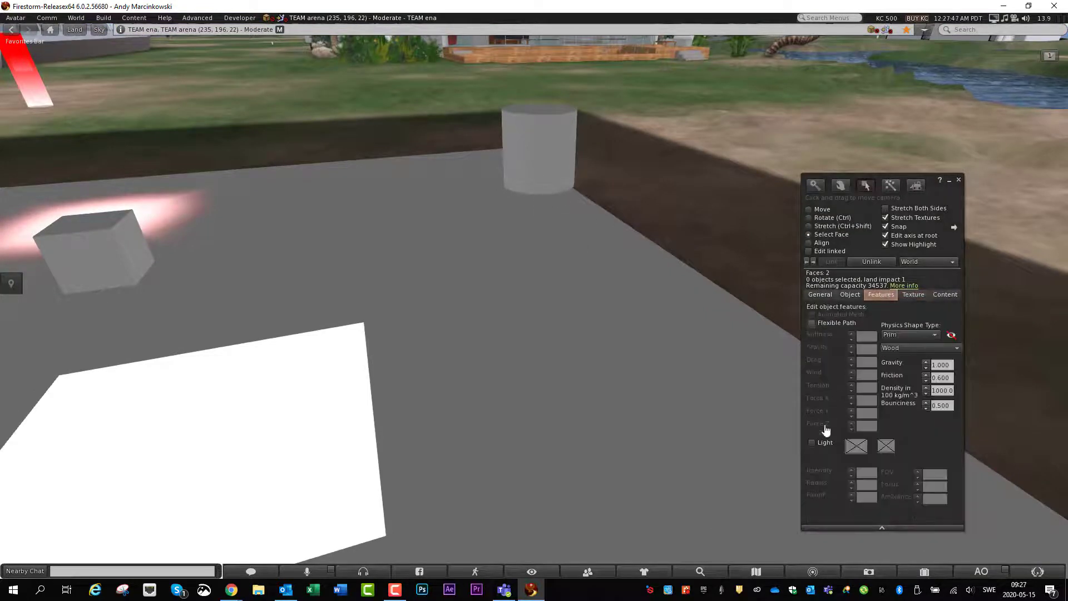
click(812, 443)
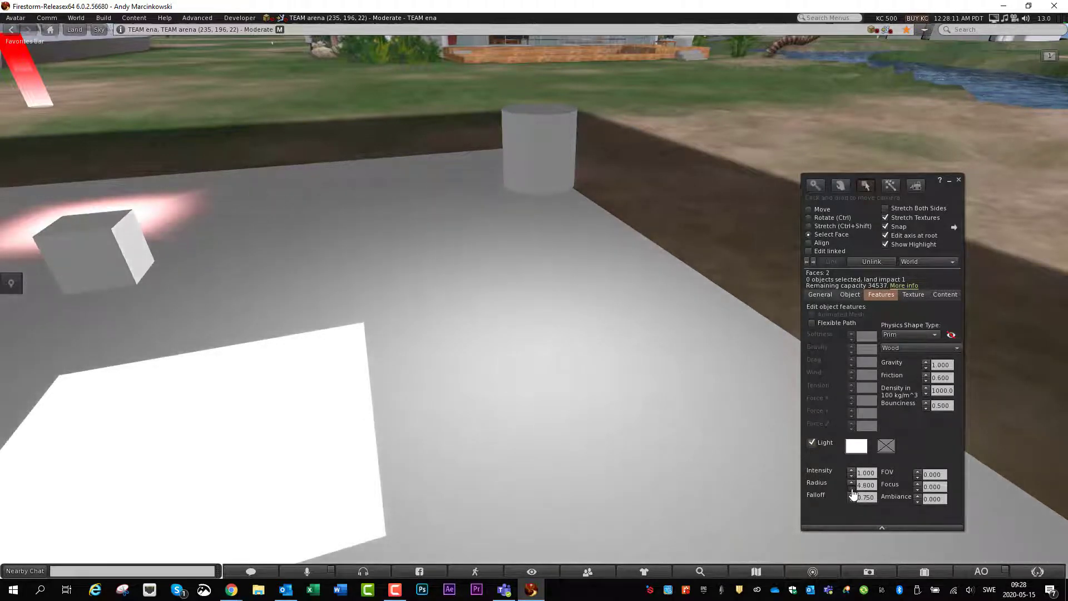
click(852, 490)
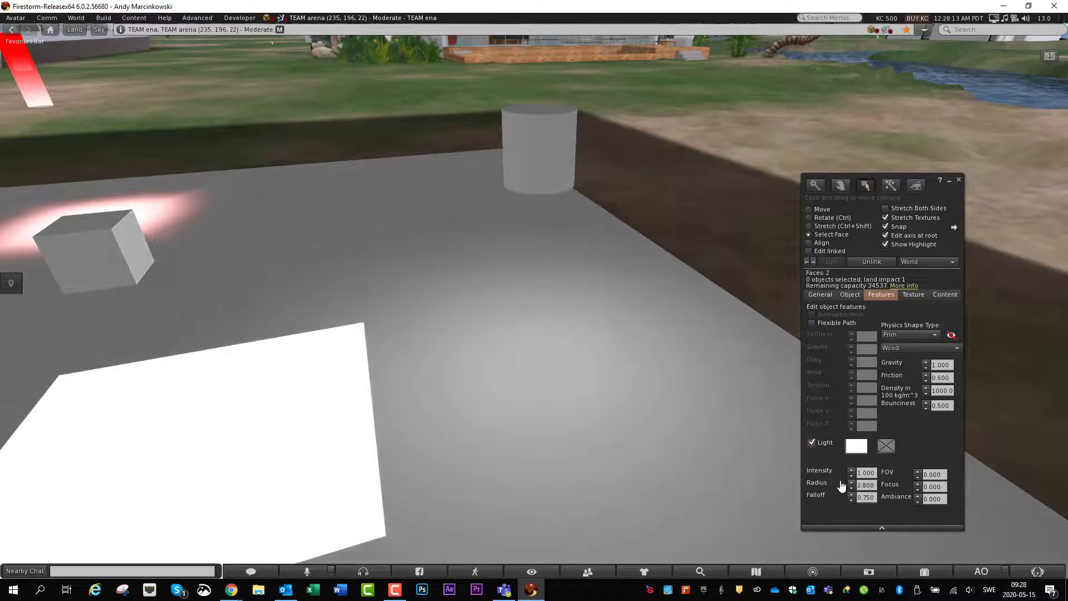
- Raise the whole cylinder to a height of about 29.97 m, close to the ceiling slab
click(537, 134)
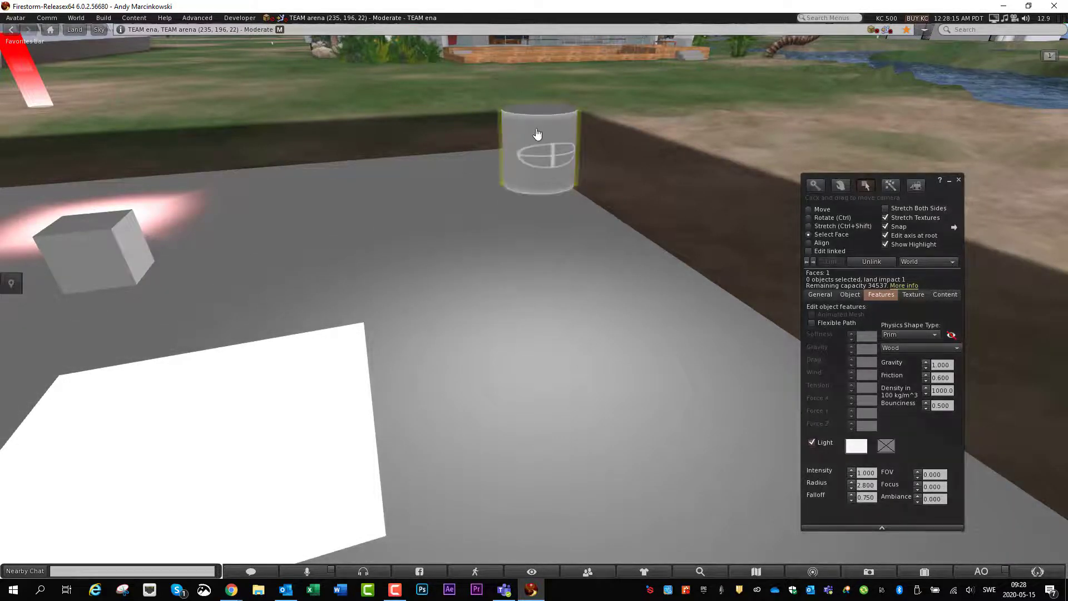
click(810, 210)
drag(539, 130, 537, 78)
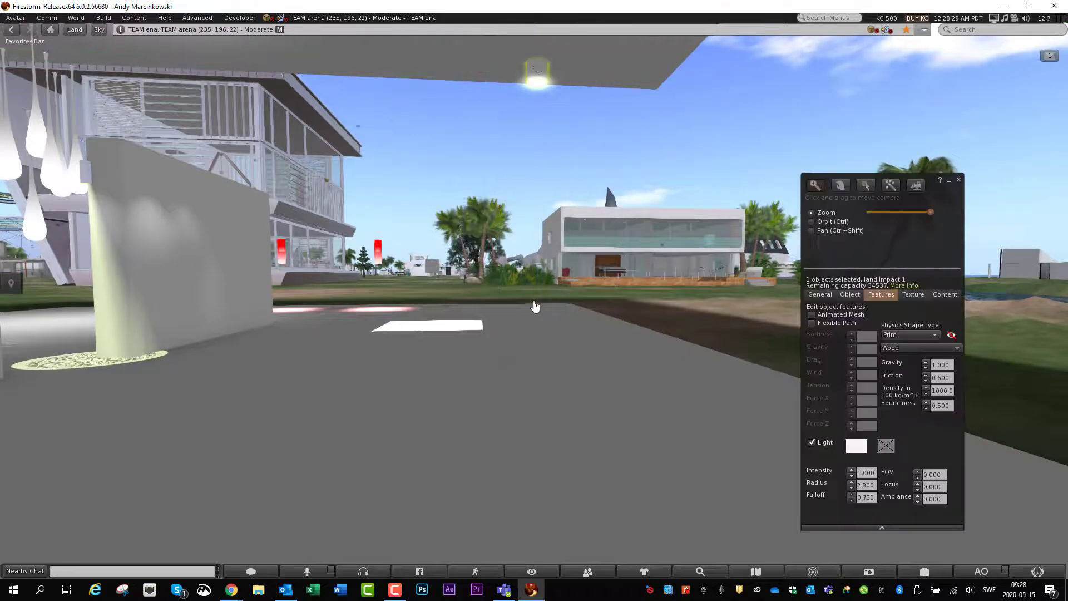
alt+drag(535, 308, 544, 139)
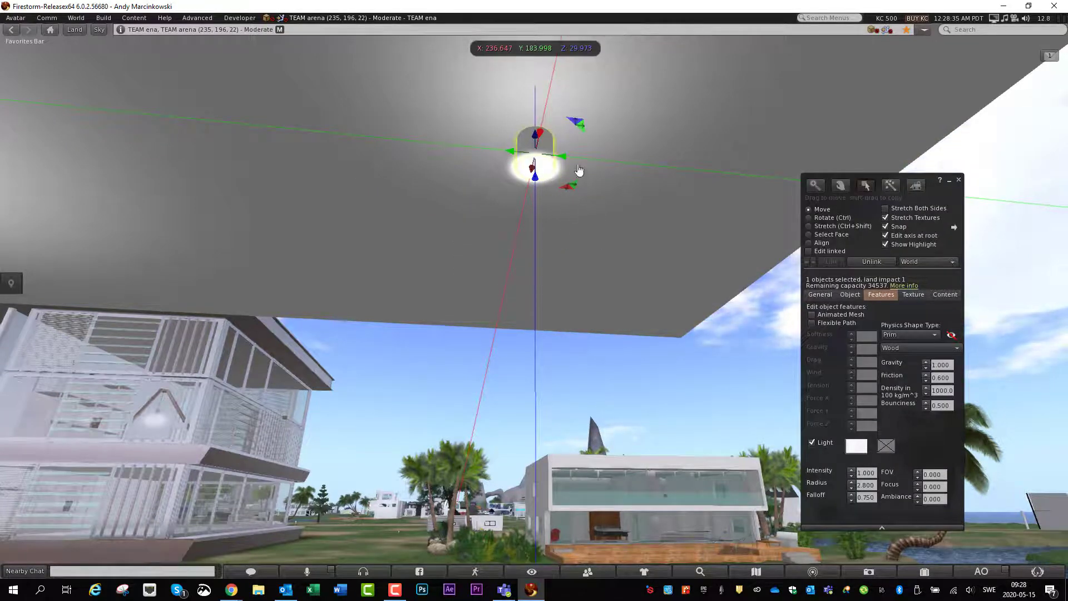
- Assign the blank texture as the projected texture of the cylinder's light
click(885, 446)
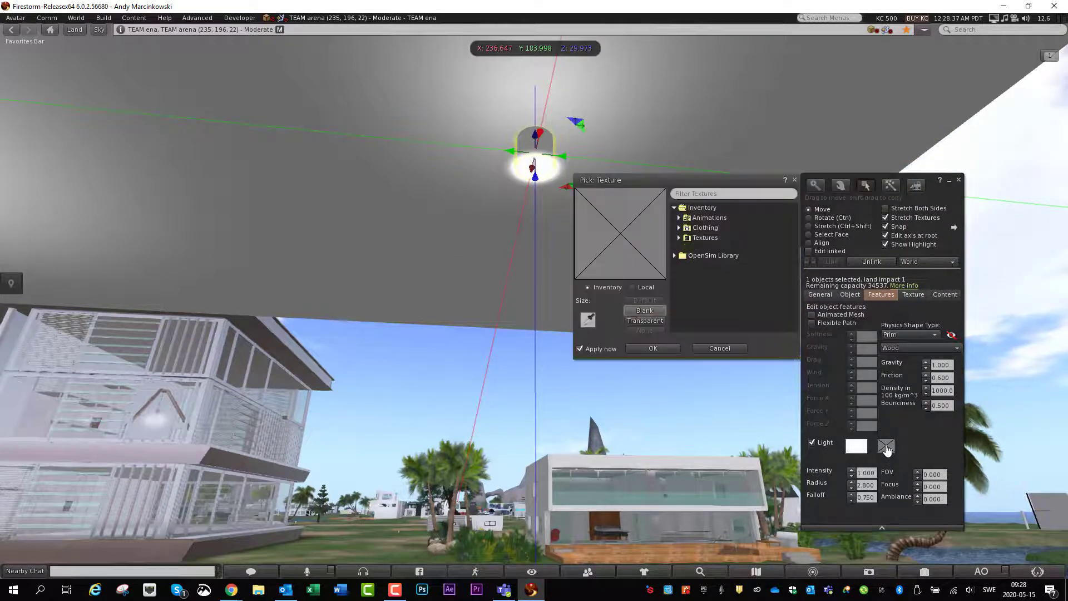
click(651, 313)
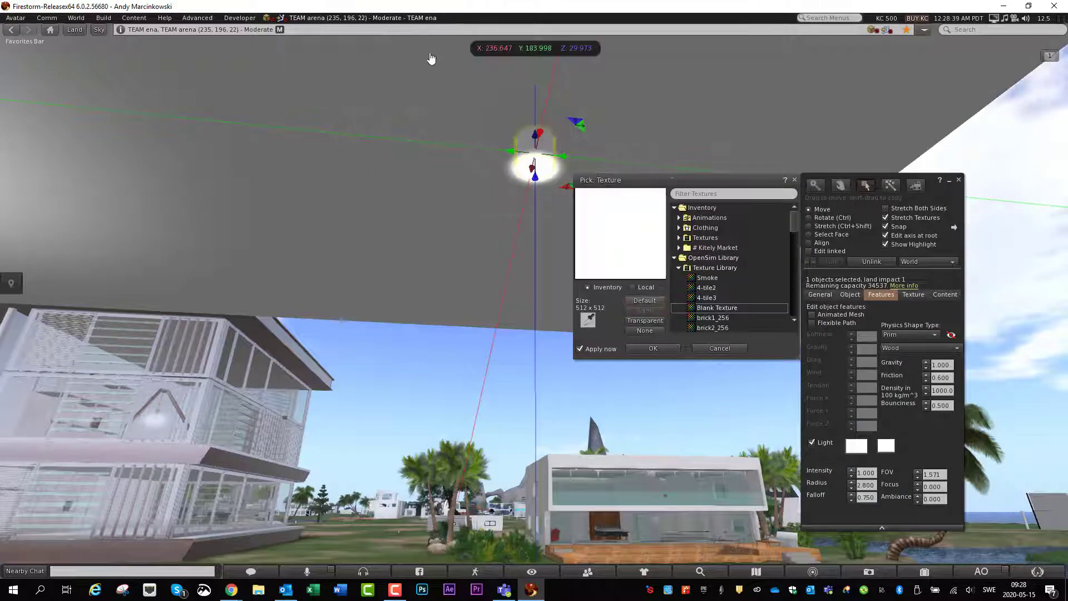
click(654, 349)
key(Escape)
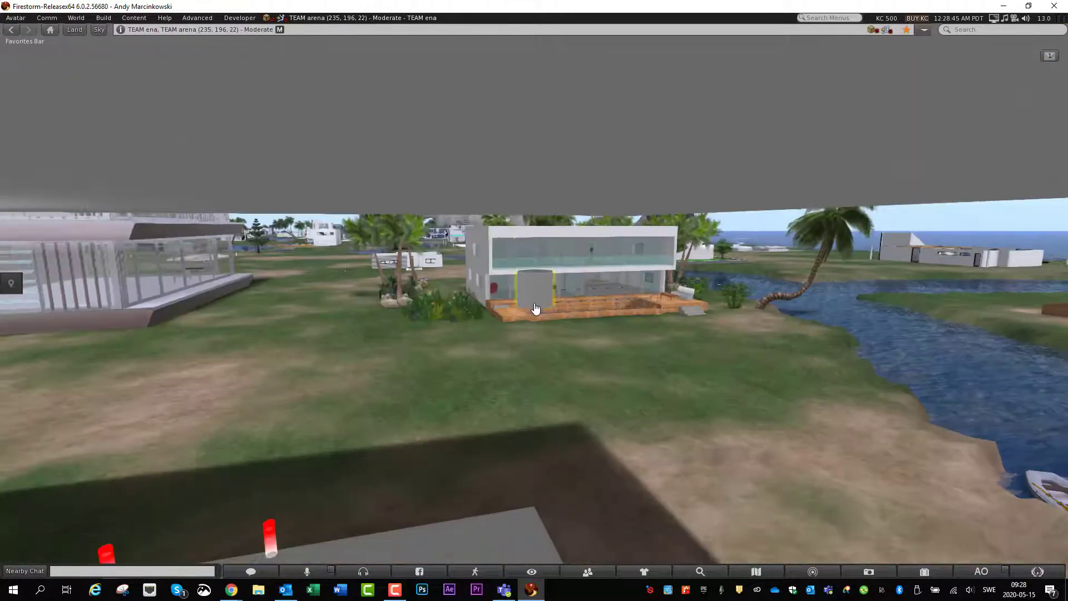
- Lower the cylinder until it hangs just above the floor and projects its light beside the cube's lit square
ctrl+alt+drag(534, 303, 535, 304)
key(Escape)
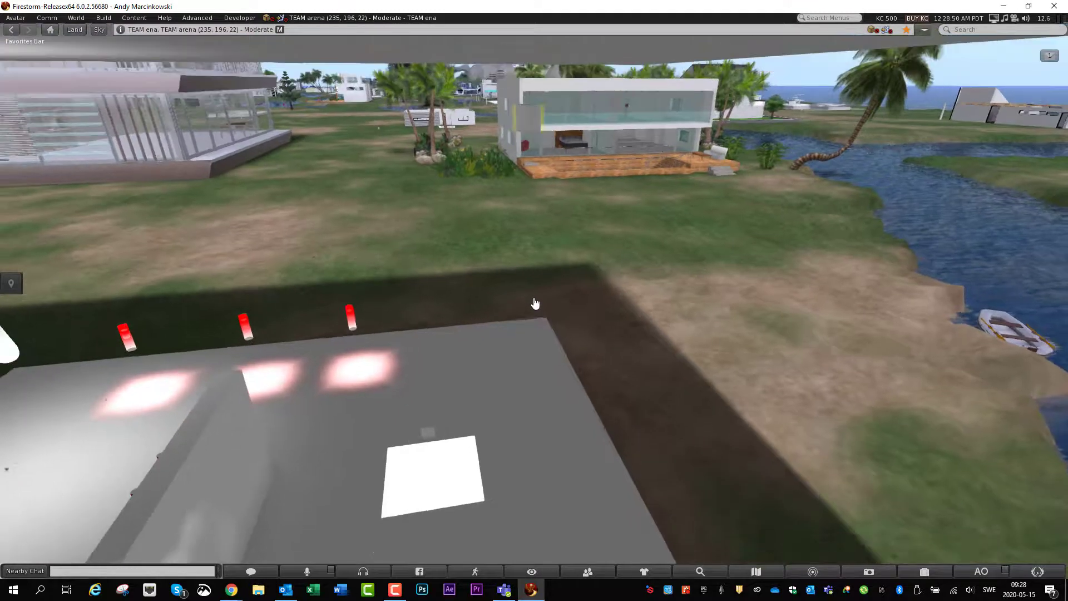
drag(529, 99, 527, 422)
alt+drag(526, 453, 535, 306)
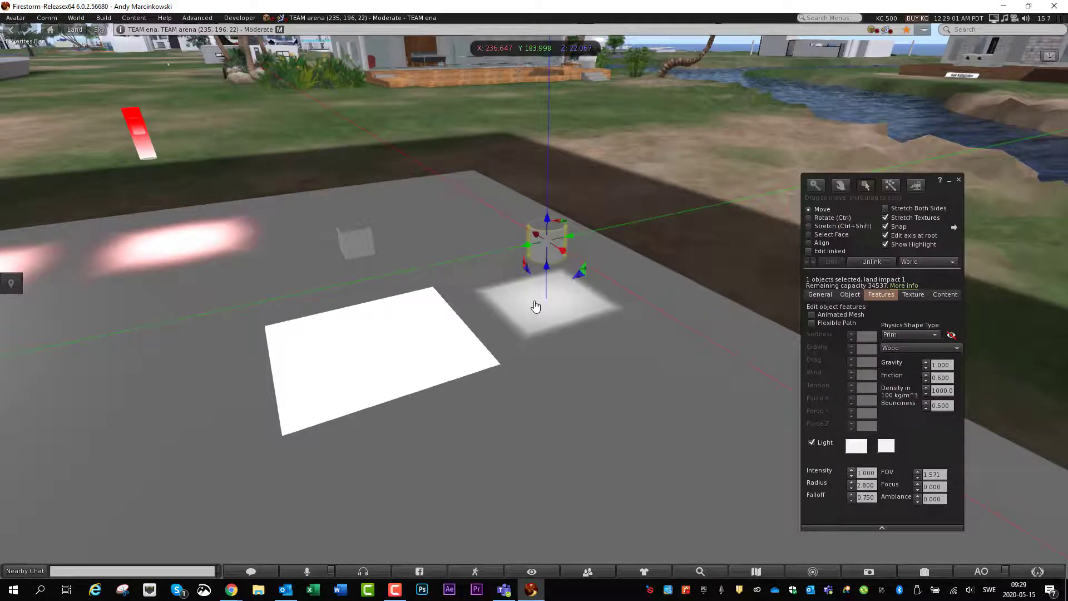
alt+drag(376, 248, 536, 305)
alt+drag(734, 346, 536, 306)
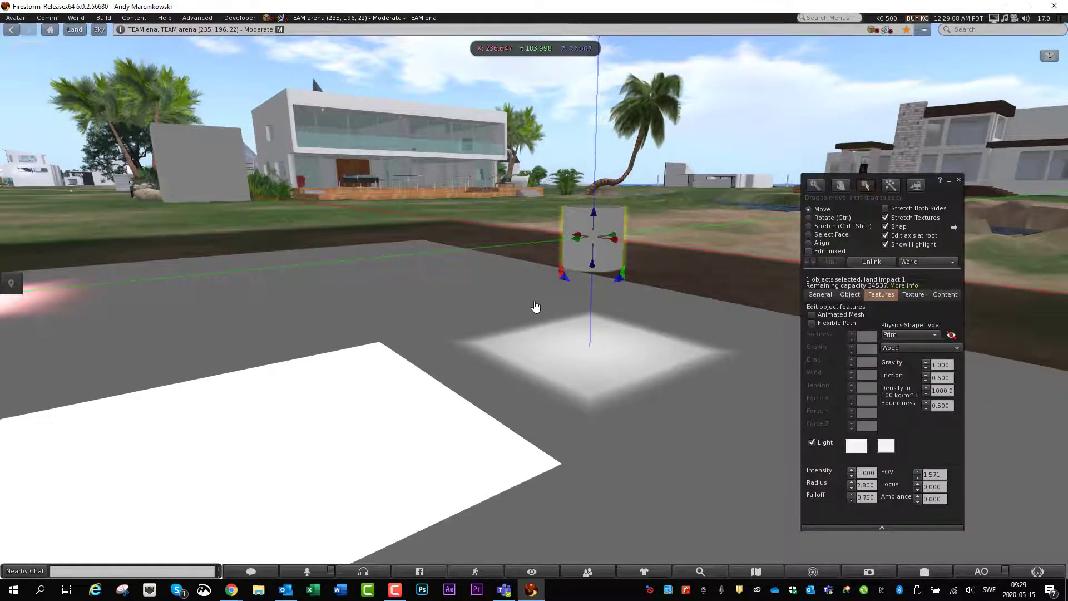